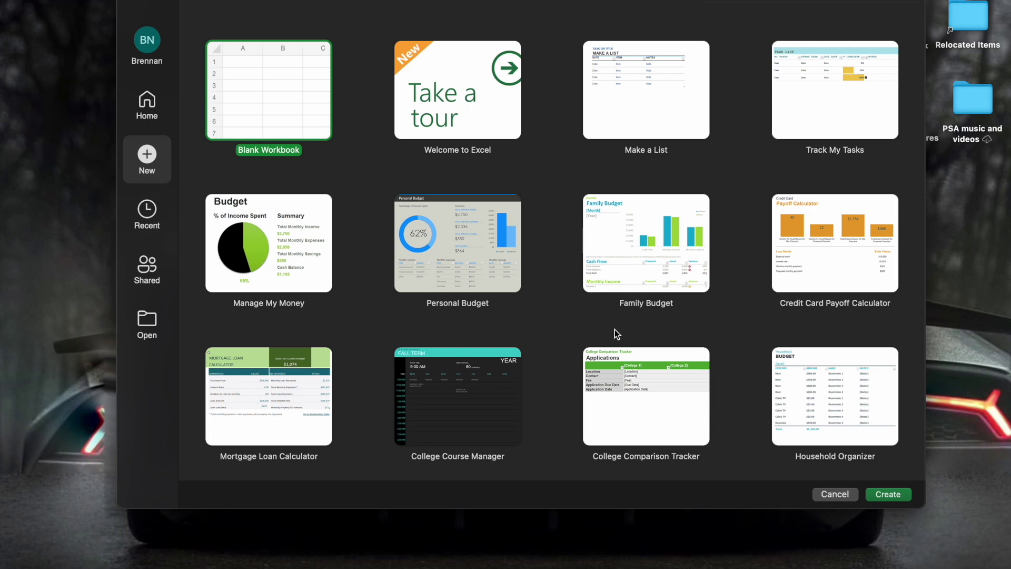
# Create a blank workbook and enter 1, 2, 3, 3, 4, 5, 6 down column A from A1
pyautogui.doubleClick(280, 108)
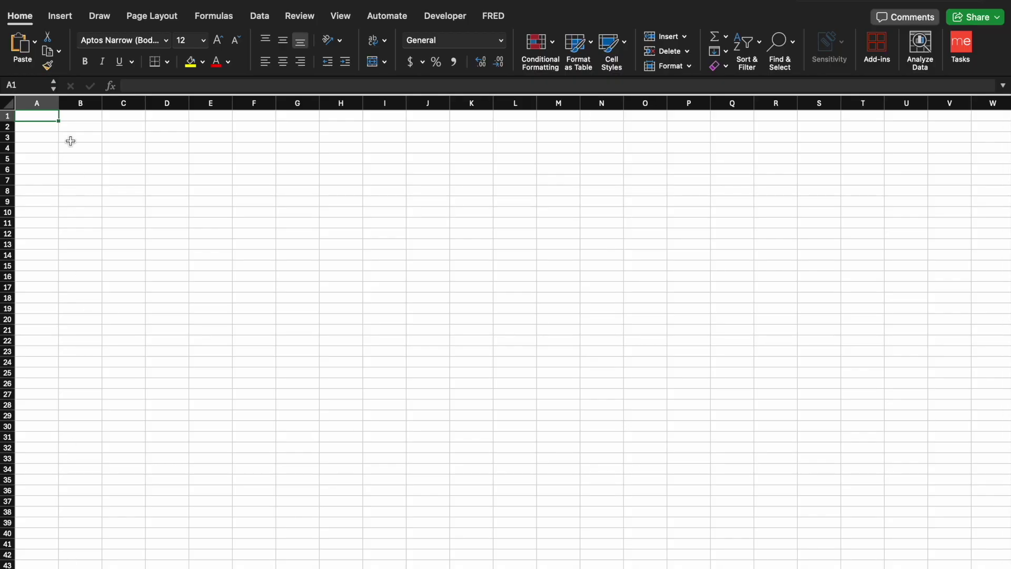
pyautogui.write('1 2 3 3 4 5 6')
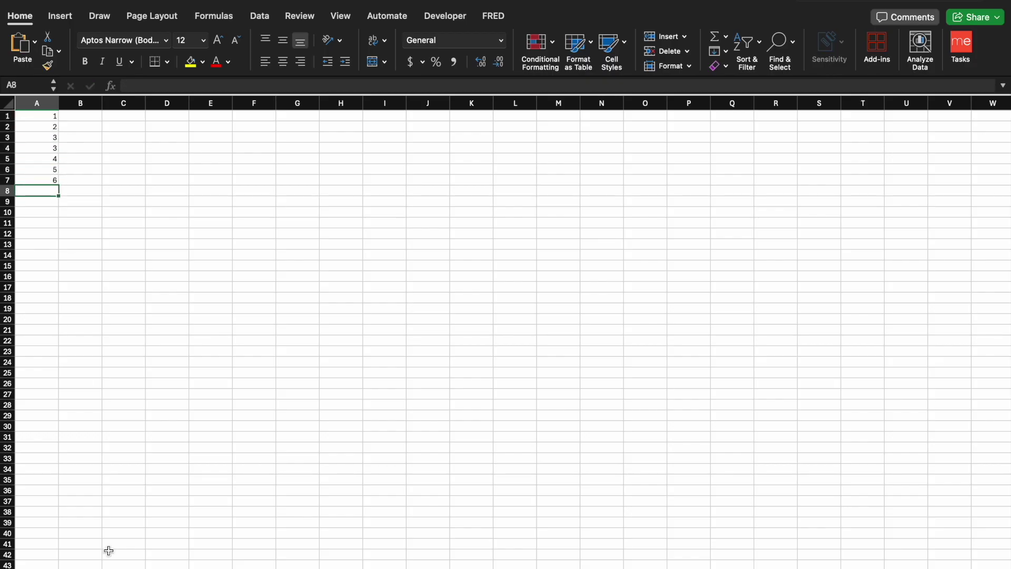
# Create a new workbook and enter 1, 2, 3, 4, 4, 5 across row 1 from A1
pyautogui.press('super+n')
pyautogui.write('1\t2\t3\t4\t4\t5')
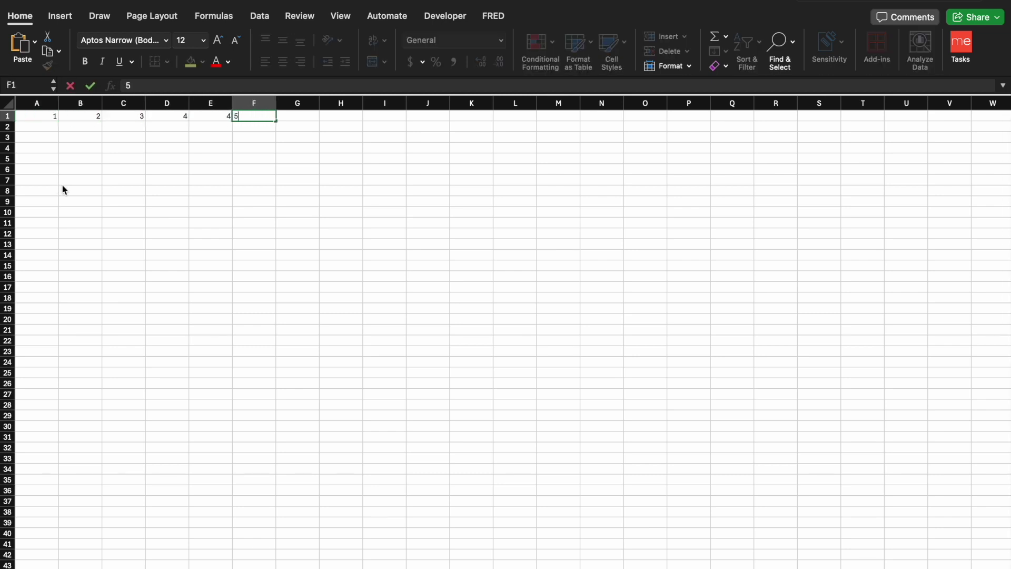
pyautogui.press('Return')
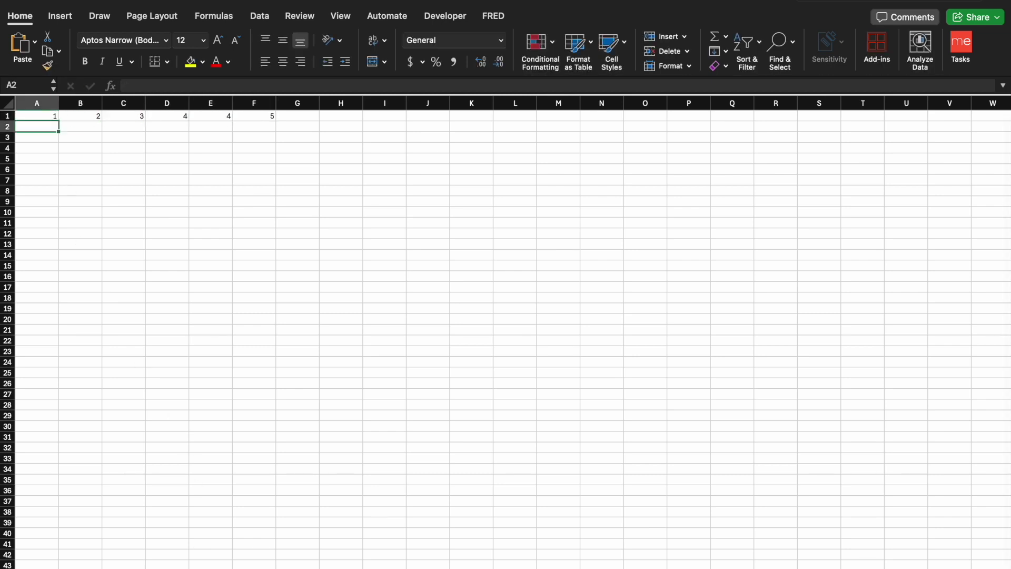
# Create another new workbook and fill A1:A7 with 1, 2, 3, 3, 4, 5, 6
pyautogui.press('super+n')
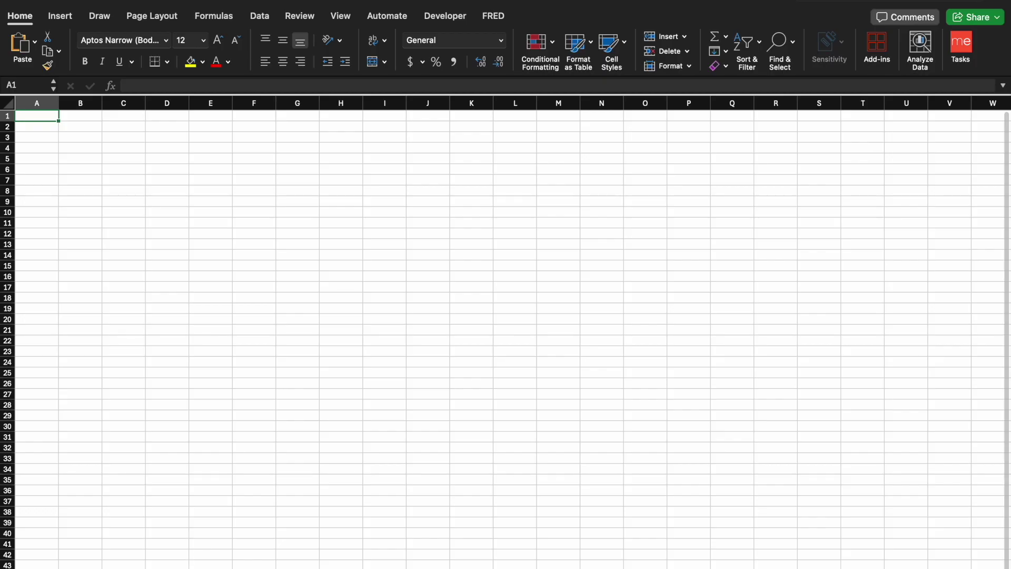
pyautogui.write('1 2 3 3 4 5 6')
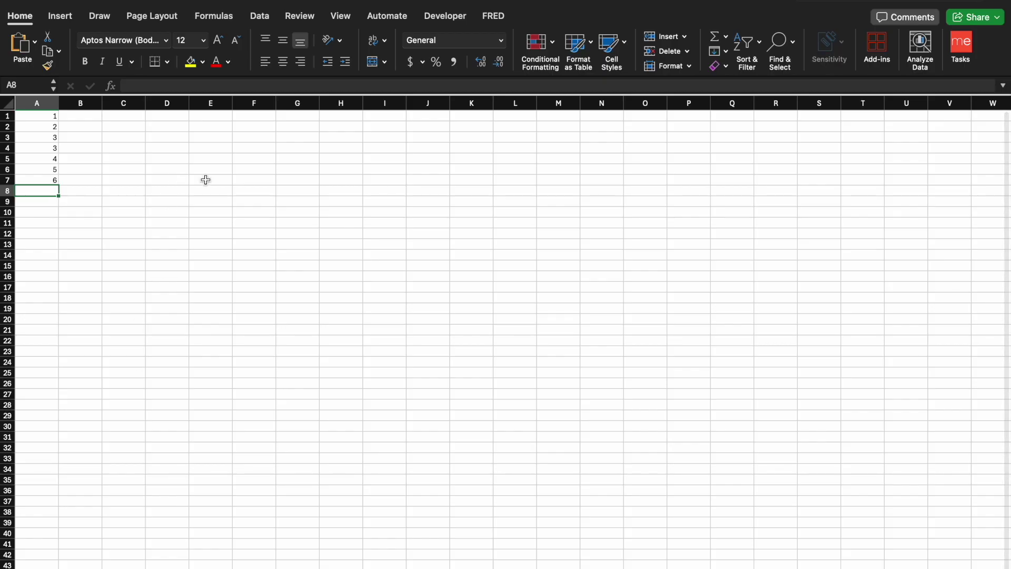
# Examine the worksheet's grid, selecting scattered cells and ending on E19, and look across the columns past AW and back to A
pyautogui.click(88, 130)
pyautogui.click(302, 262)
pyautogui.click(479, 200)
pyautogui.click(454, 302)
pyautogui.click(234, 285)
pyautogui.click(308, 198)
pyautogui.click(264, 180)
pyautogui.click(195, 307)
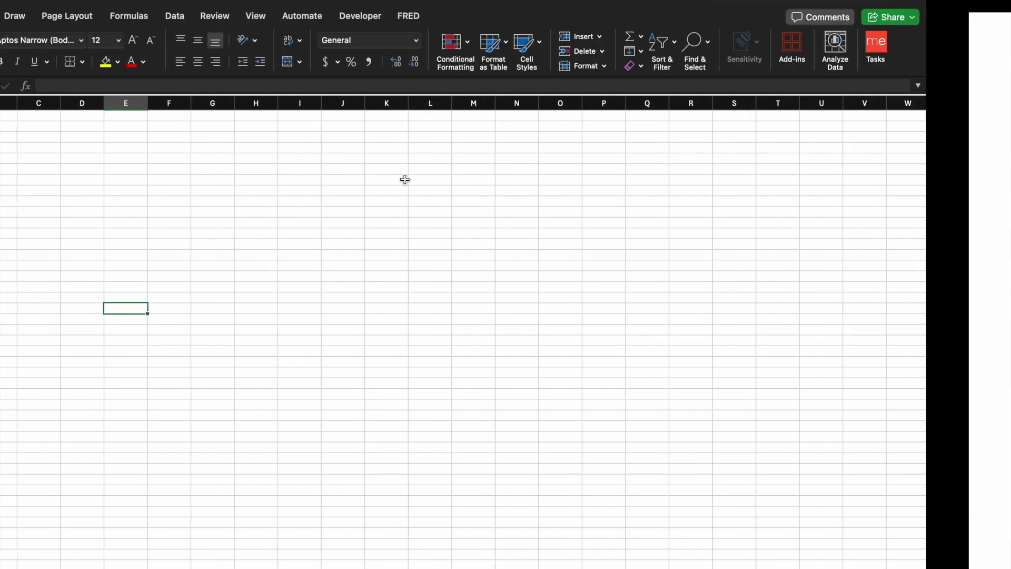
pyautogui.hscroll(15, 482, 197)
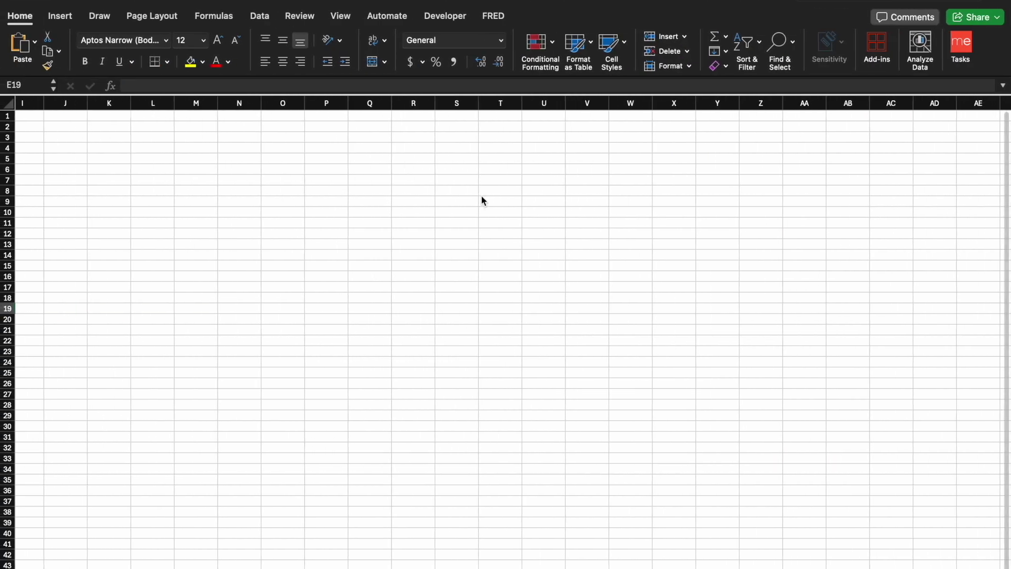
pyautogui.hscroll(-14, 481, 196)
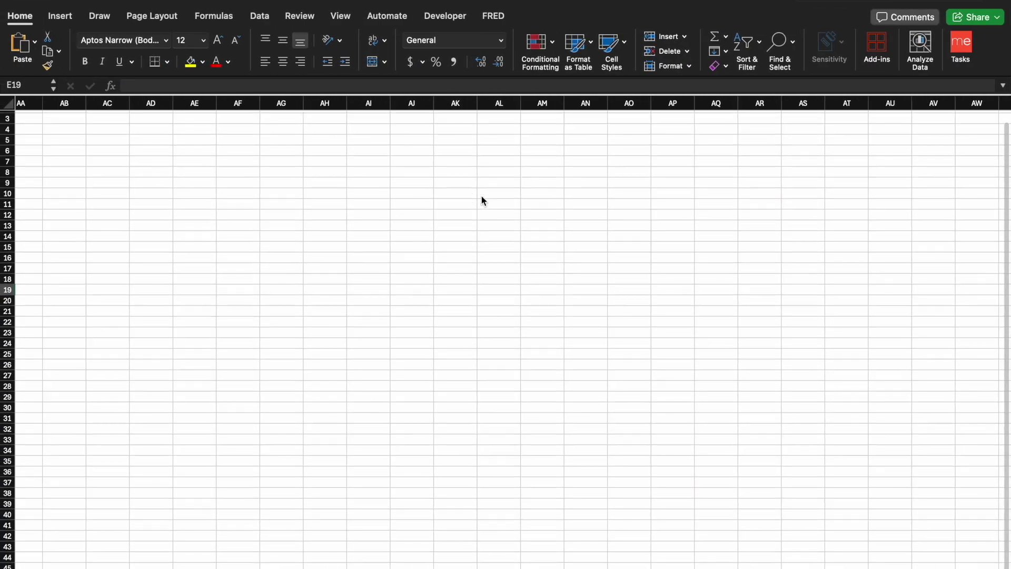
pyautogui.hscroll(-13, 481, 196)
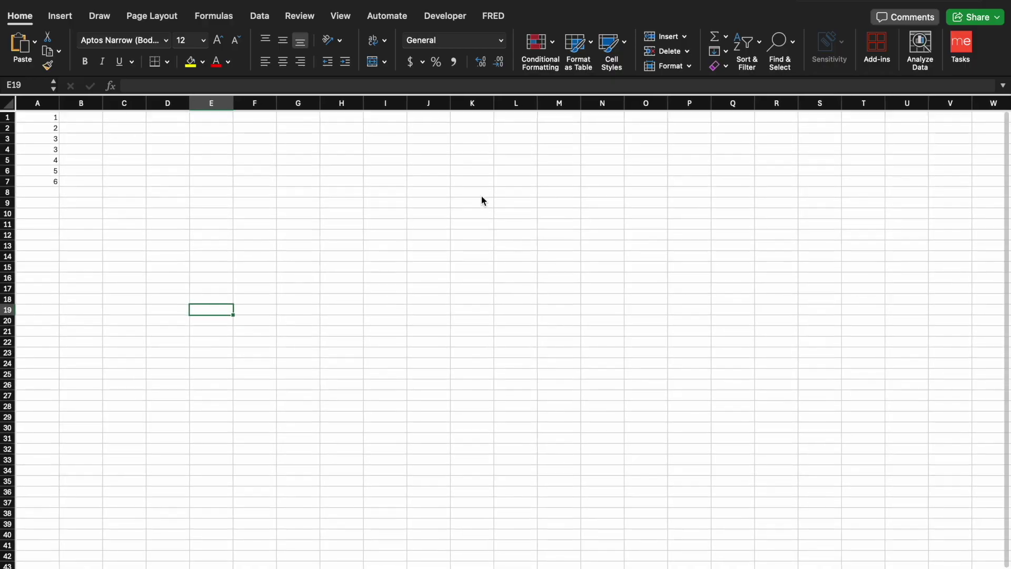
pyautogui.hscroll(-2, 71, 116)
pyautogui.scroll(1, 71, 116)
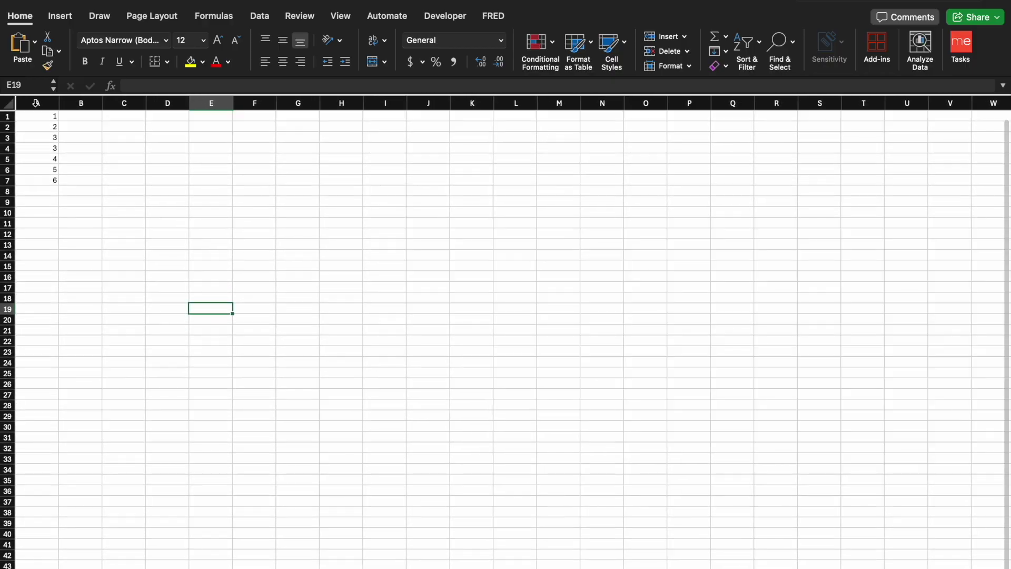
# Select the whole of column A, the whole of column B and cell C1 one after another
pyautogui.click(35, 103)
pyautogui.click(77, 105)
pyautogui.click(117, 114)
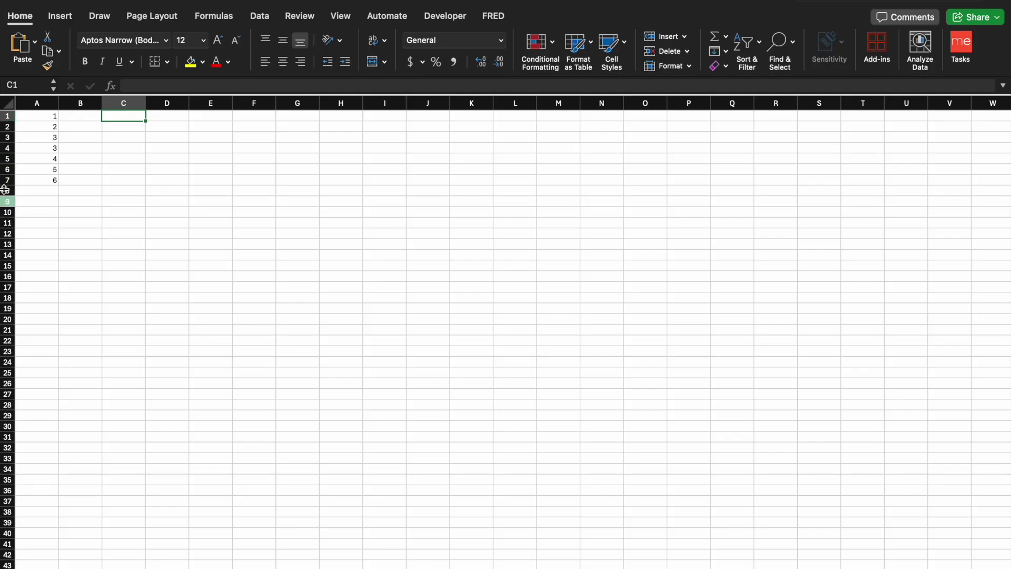
# Select the whole of row 3 and look through the rows below it
pyautogui.click(8, 138)
pyautogui.click(8, 143)
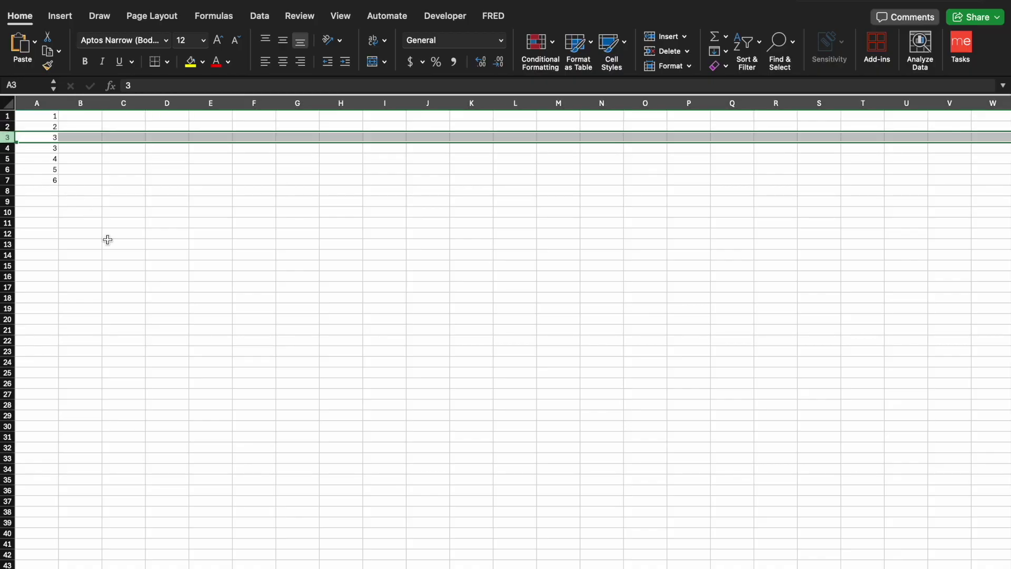
pyautogui.scroll(-15, 107, 239)
pyautogui.scroll(15, 108, 240)
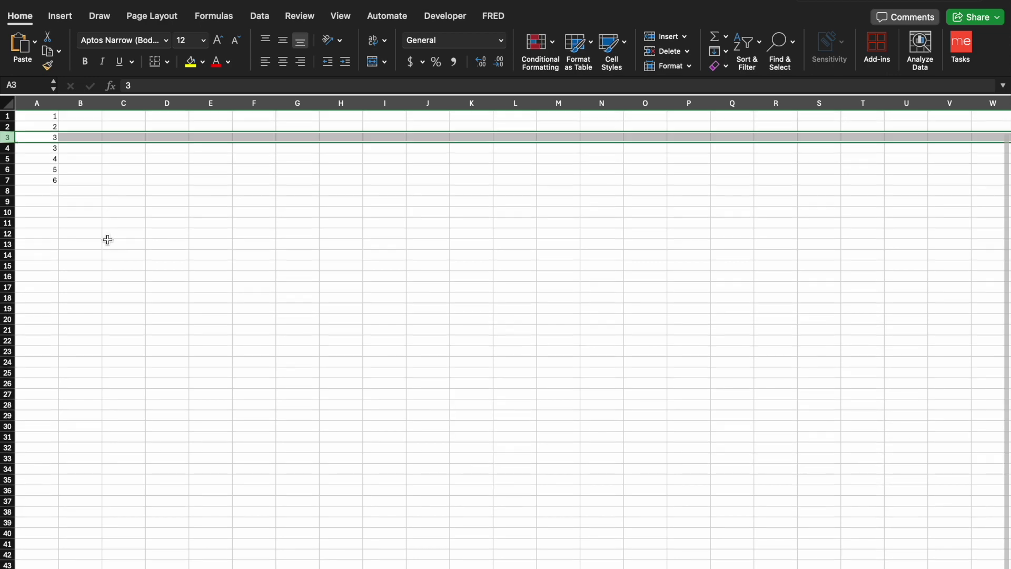
# Check the Spreadsheet Vocabulary slide, return to the worksheet and select single cells including G4, B11 and E11, ending on A1
pyautogui.hotkey('ctrl', 'Right')
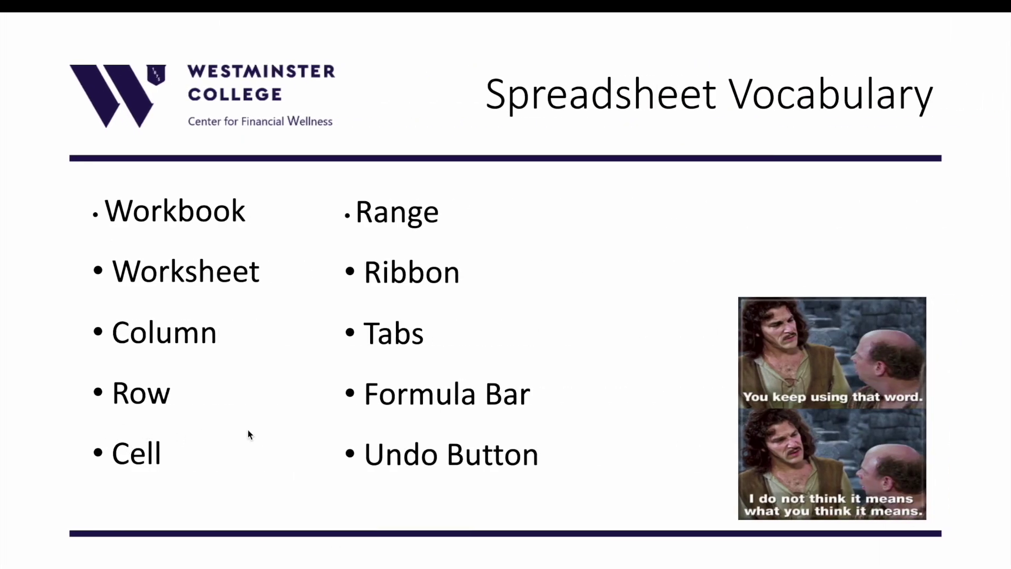
pyautogui.hotkey('ctrl', 'Left')
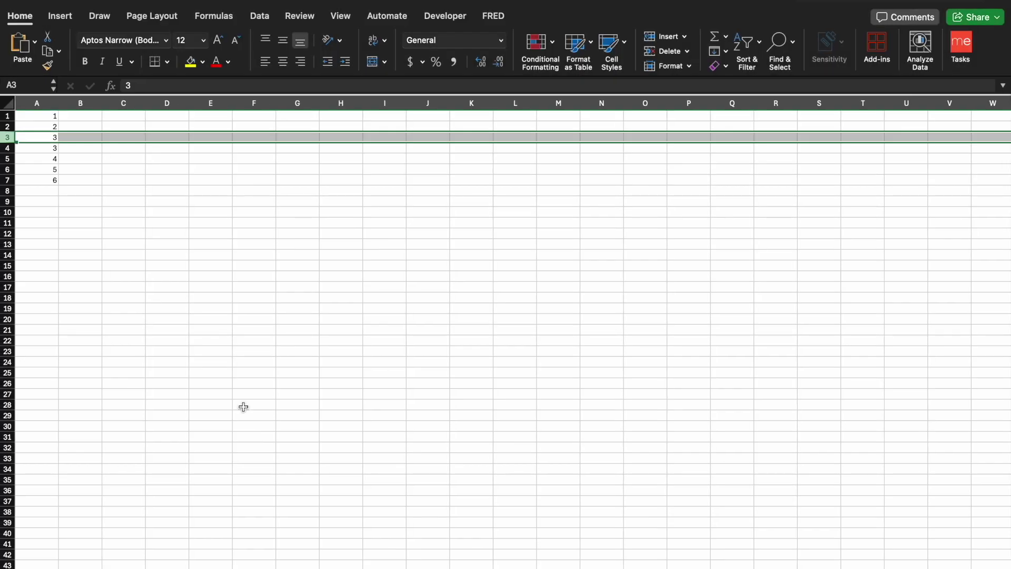
pyautogui.click(158, 179)
pyautogui.click(243, 178)
pyautogui.click(287, 152)
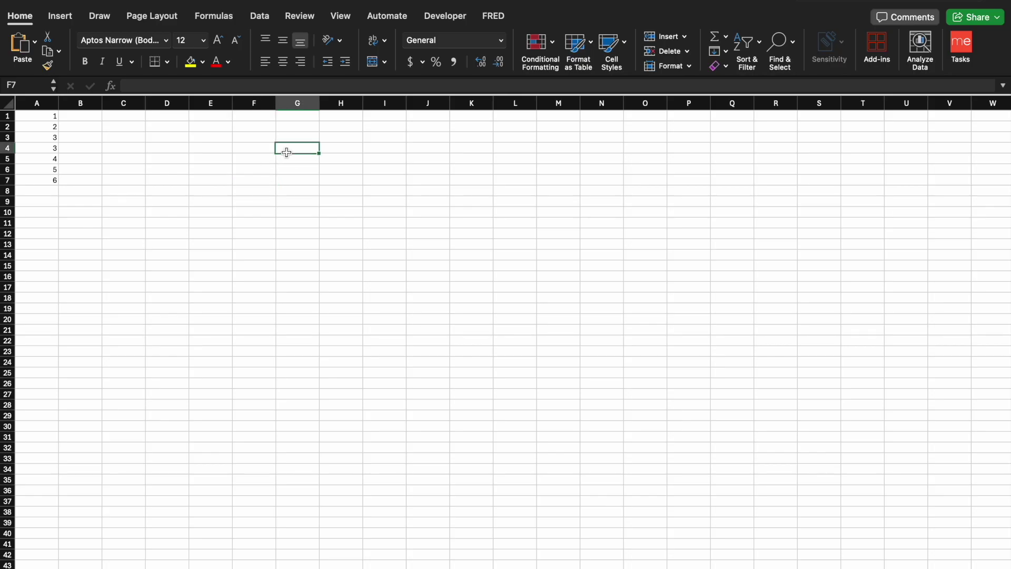
pyautogui.click(182, 181)
pyautogui.click(98, 221)
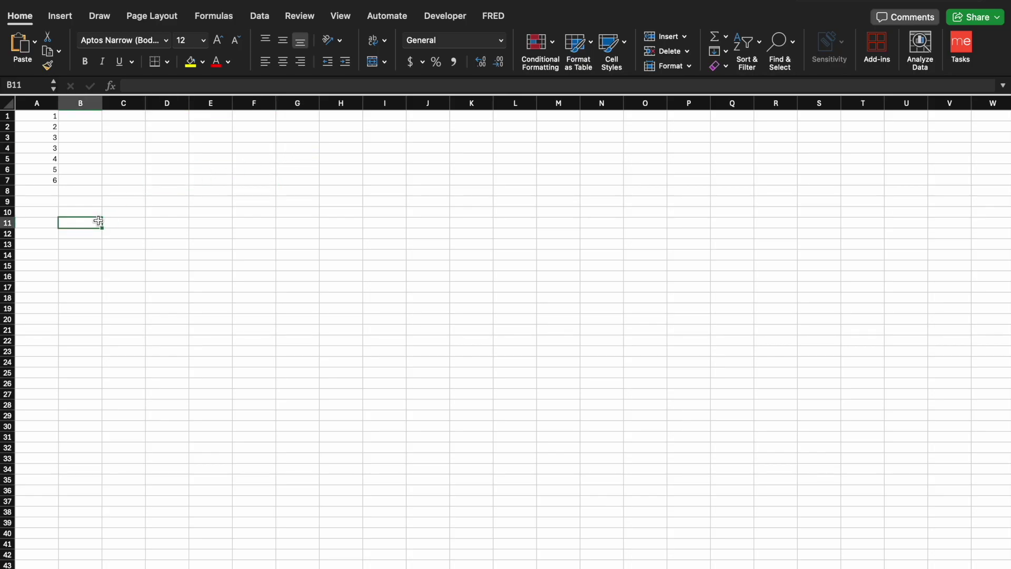
pyautogui.click(204, 218)
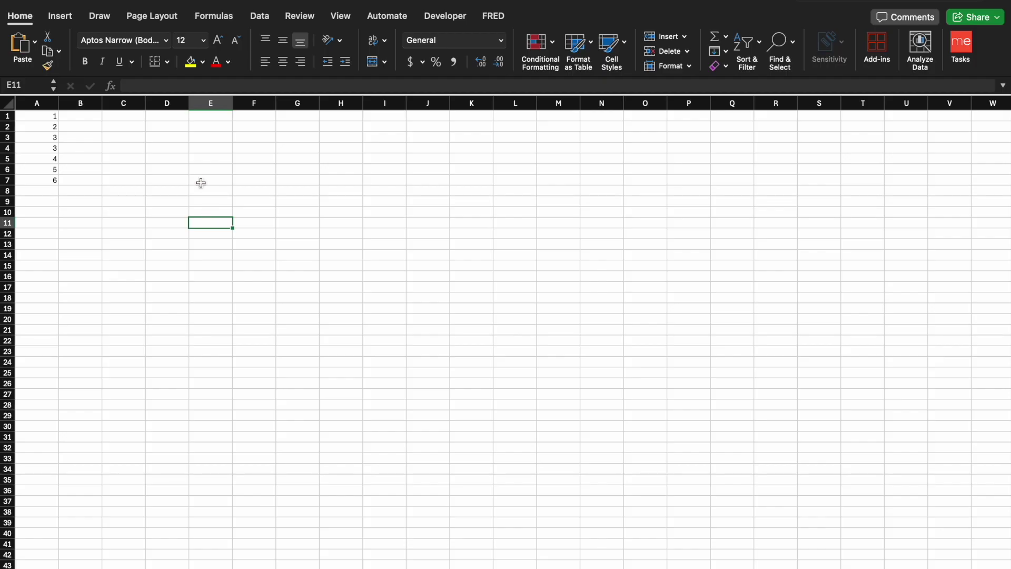
pyautogui.click(50, 119)
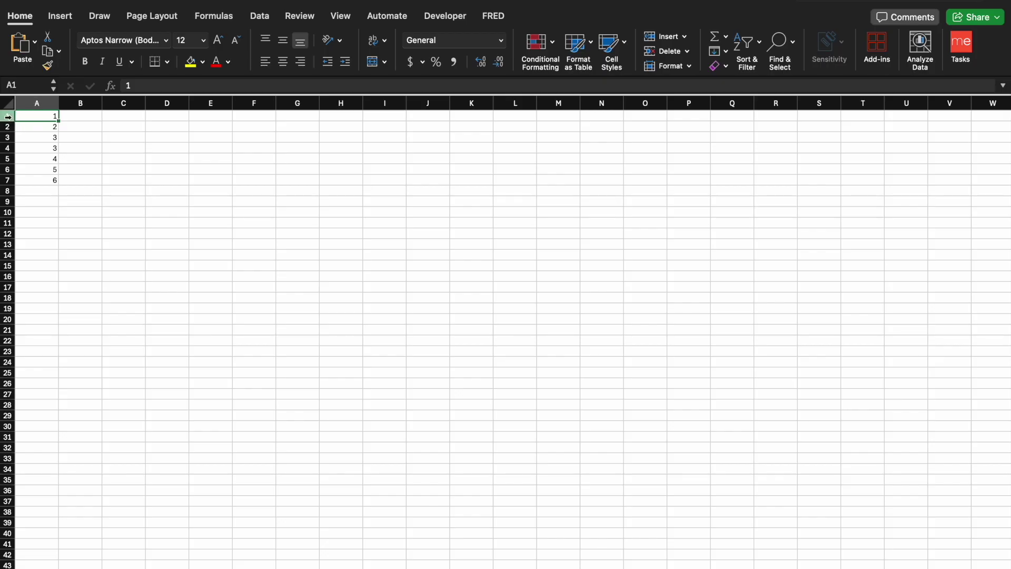
# Select individual cells across the sheet one at a time, starting with G10 and I9 and ending on C4
pyautogui.click(290, 213)
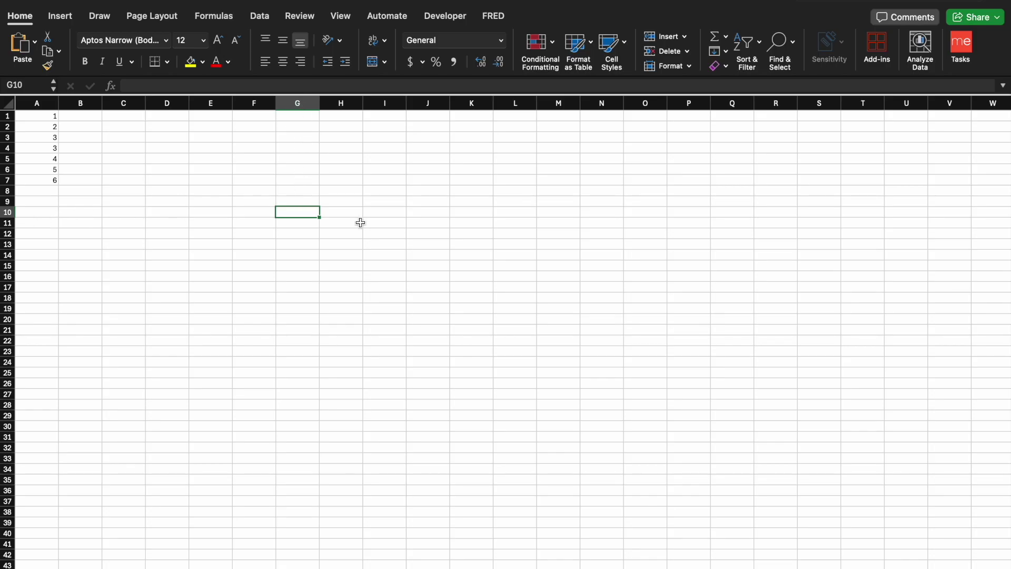
pyautogui.click(402, 203)
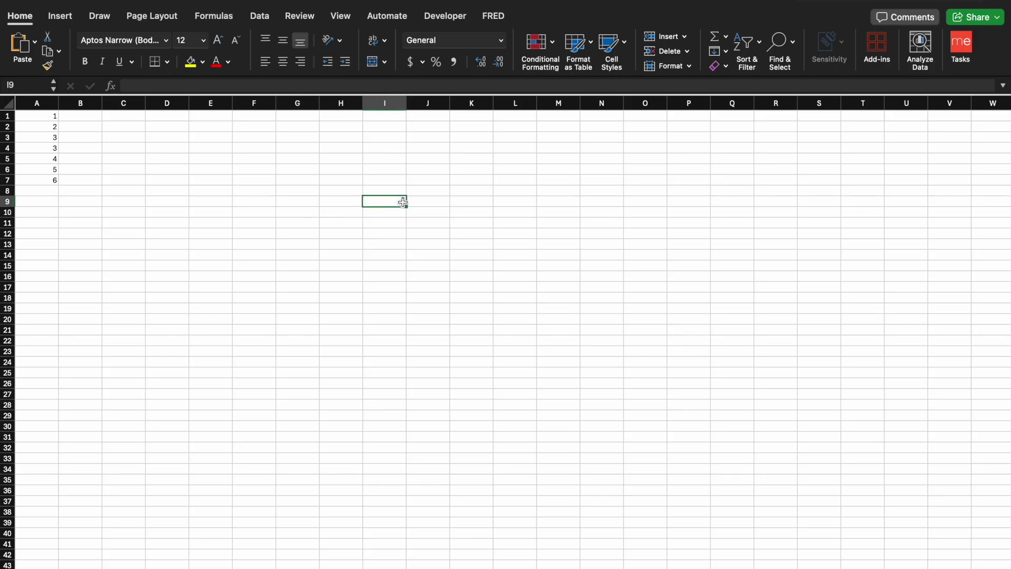
pyautogui.click(385, 297)
pyautogui.click(167, 191)
pyautogui.click(167, 308)
pyautogui.click(341, 233)
pyautogui.click(139, 146)
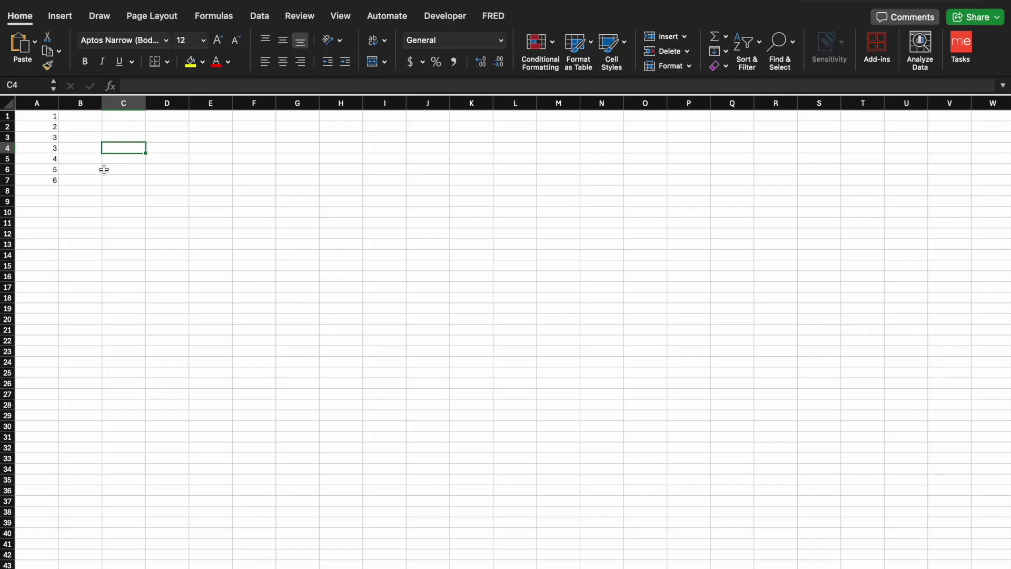
# Fill B1:B7 with 1, 2, 3, 4, 4, 5, 67
pyautogui.click(83, 115)
pyautogui.write('1 2 3 4 4 5 67')
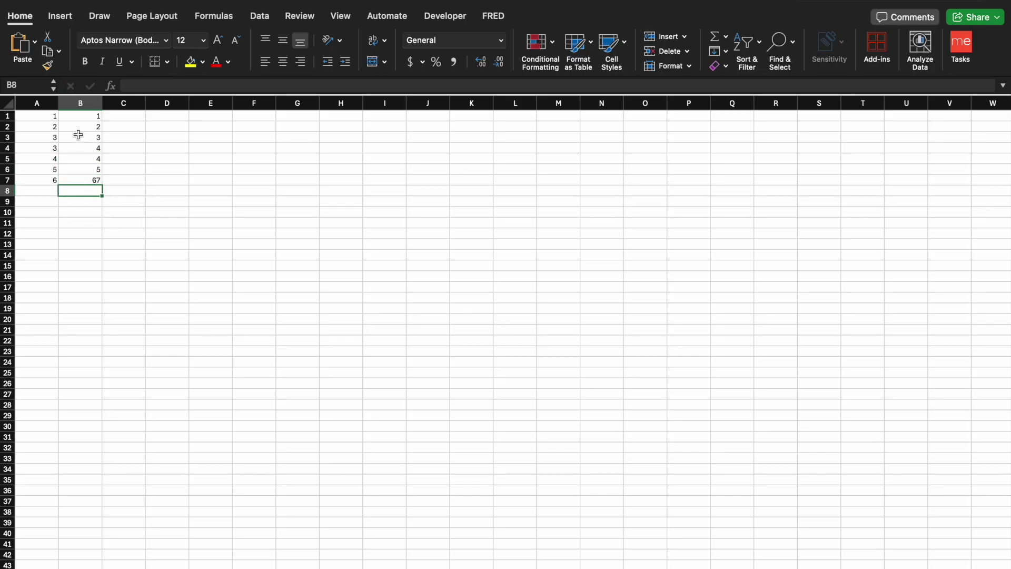
# Select several ranges one after another, including the data in A1:B7 and the empty blocks E6:G12 and J7:K12
pyautogui.moveTo(46, 115); pyautogui.dragTo(94, 182)
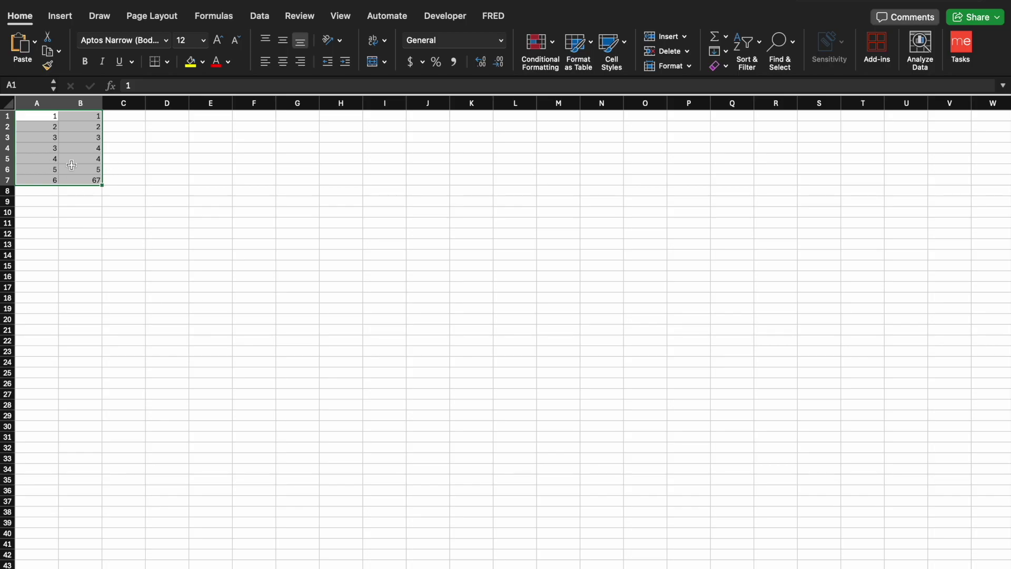
pyautogui.moveTo(208, 169); pyautogui.dragTo(301, 230)
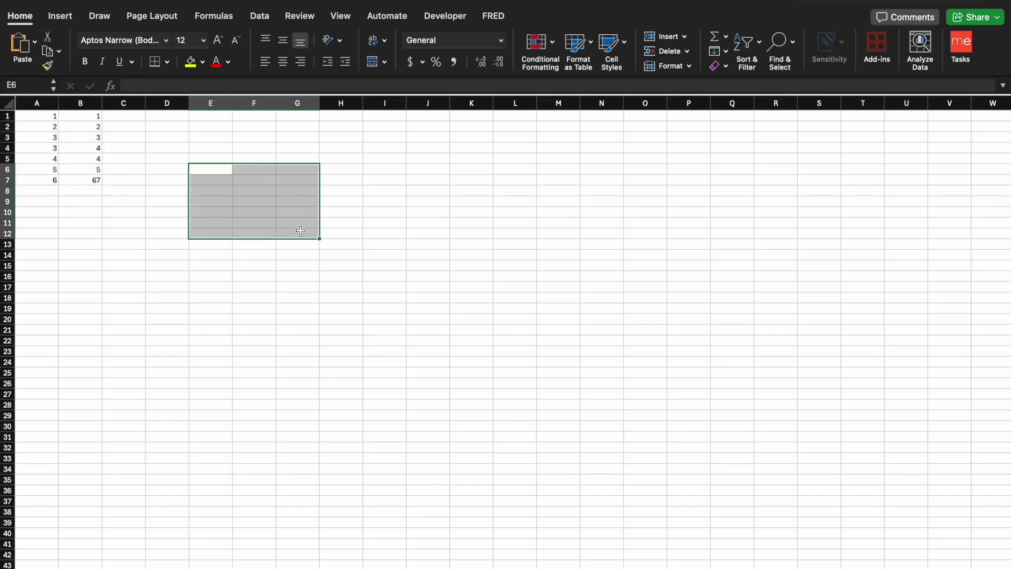
pyautogui.moveTo(341, 169); pyautogui.dragTo(384, 206)
pyautogui.moveTo(427, 180); pyautogui.dragTo(470, 232)
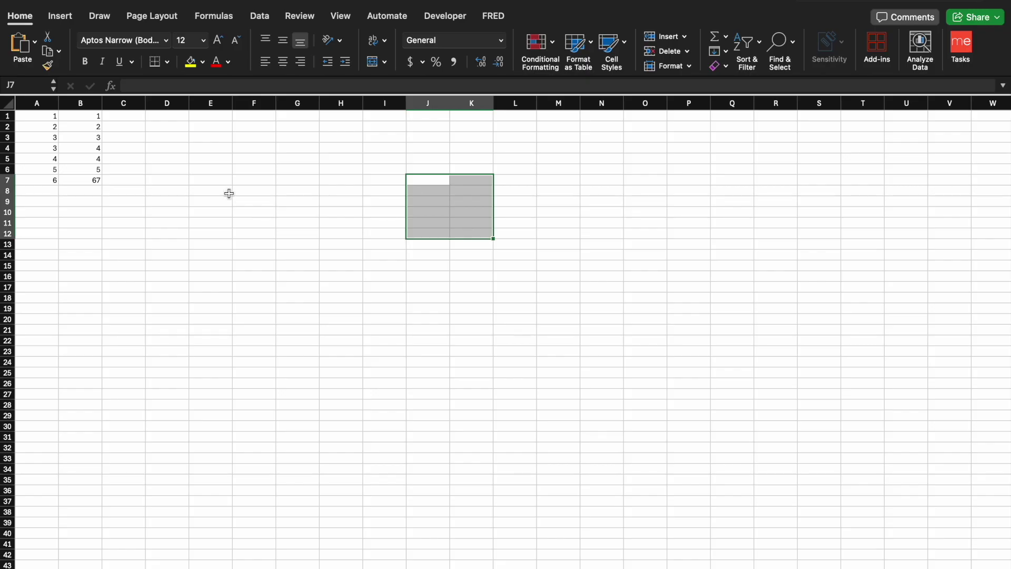
# Check the Spreadsheet Vocabulary slide, return to the worksheet and select the range F6:H11
pyautogui.hotkey('ctrl', 'Right')
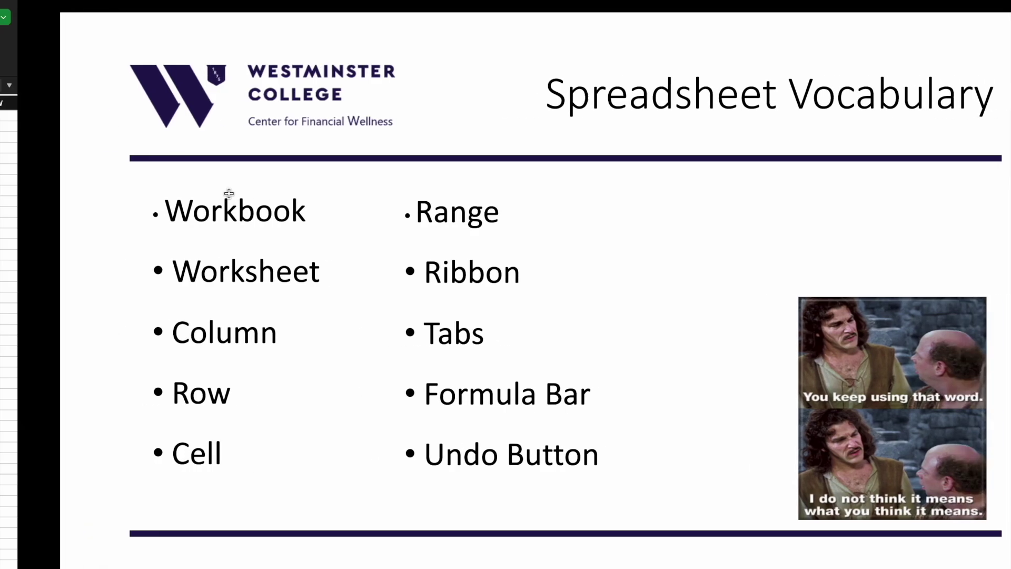
pyautogui.hotkey('ctrl', 'Left')
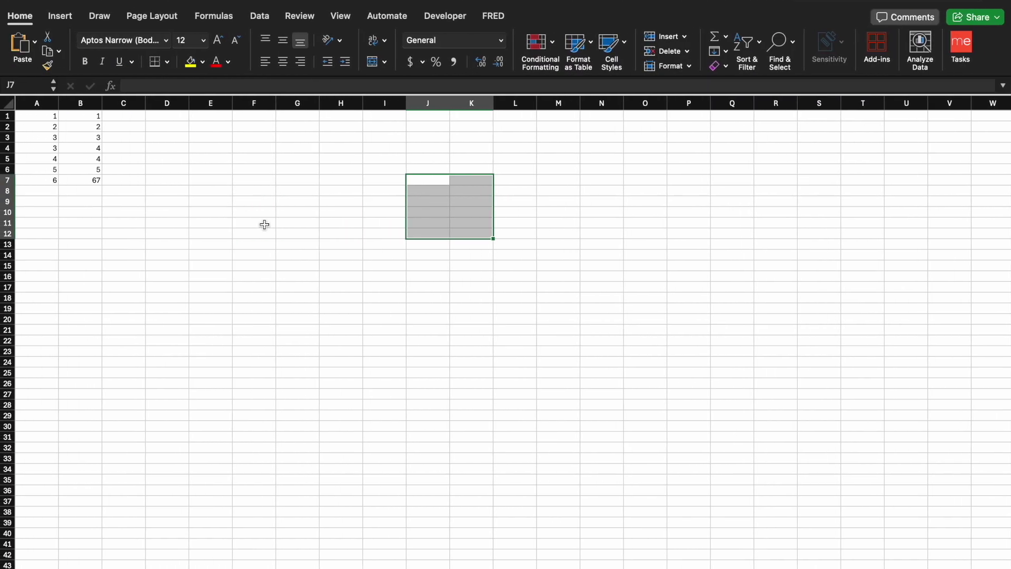
pyautogui.click(254, 171)
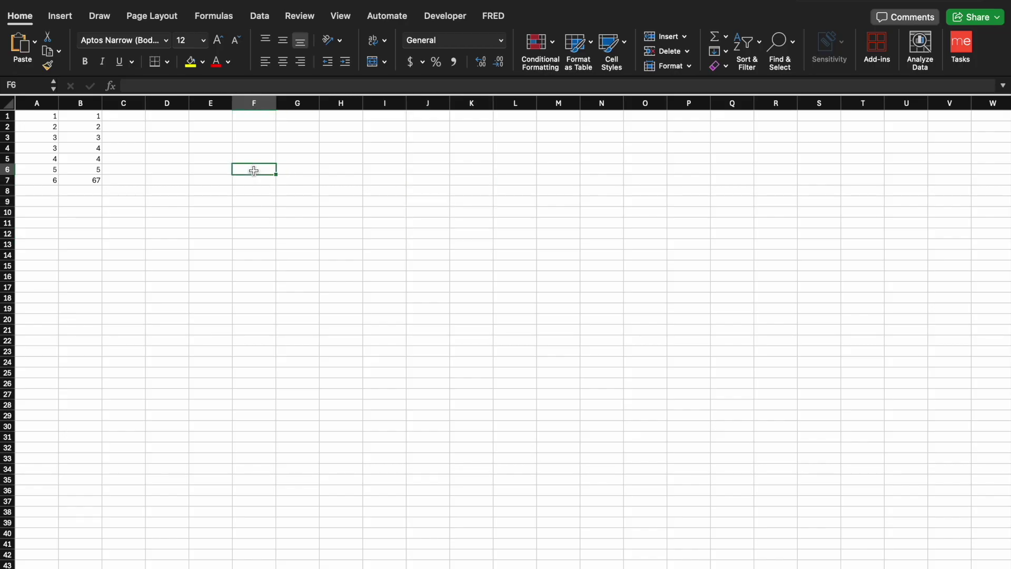
pyautogui.moveTo(254, 171); pyautogui.dragTo(354, 225)
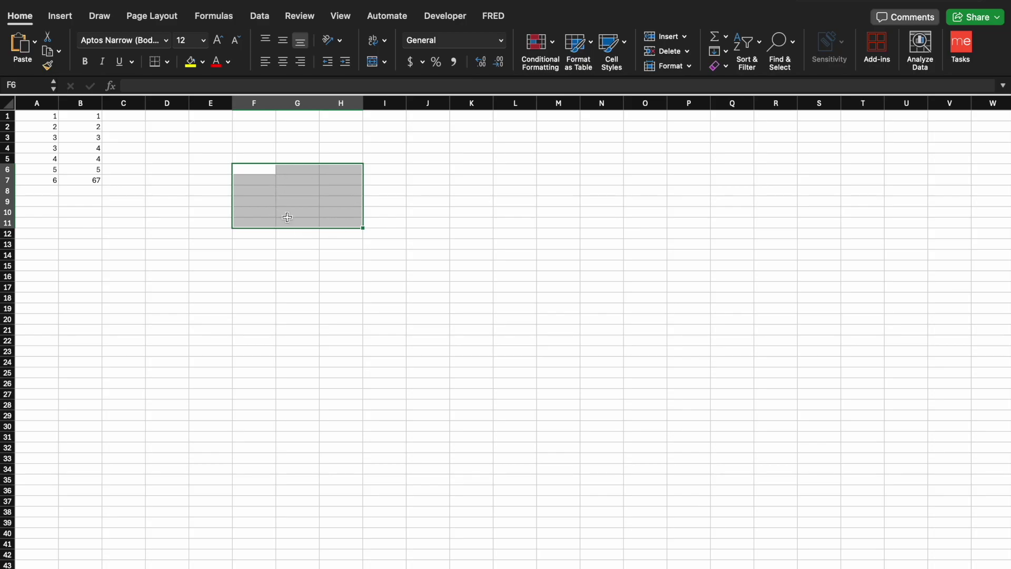
# Enter the range reference F6:H11 as text in cell F6 and clear it again
pyautogui.click(251, 169)
pyautogui.write('F6:H')
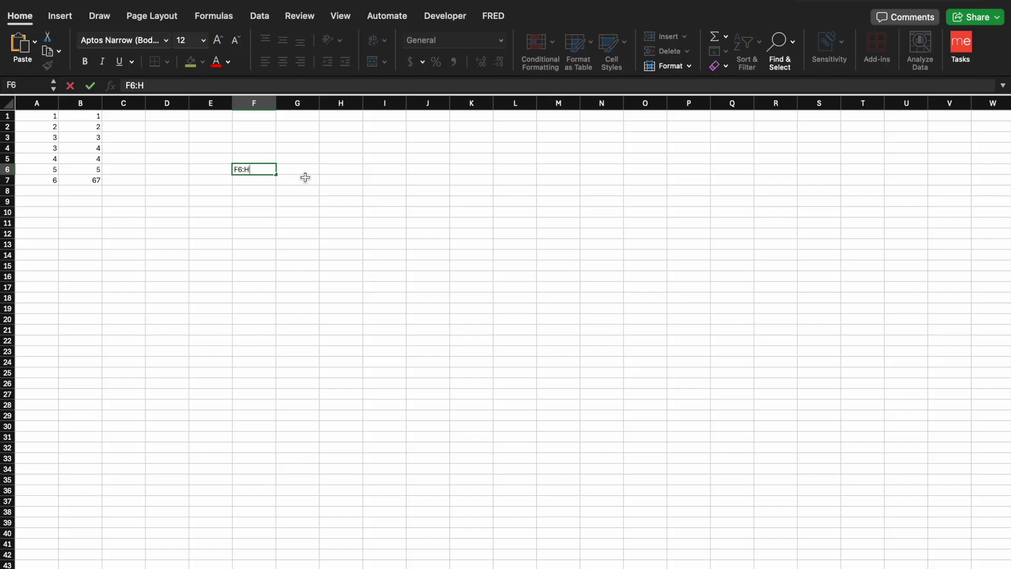
pyautogui.write('11')
pyautogui.press('Return')
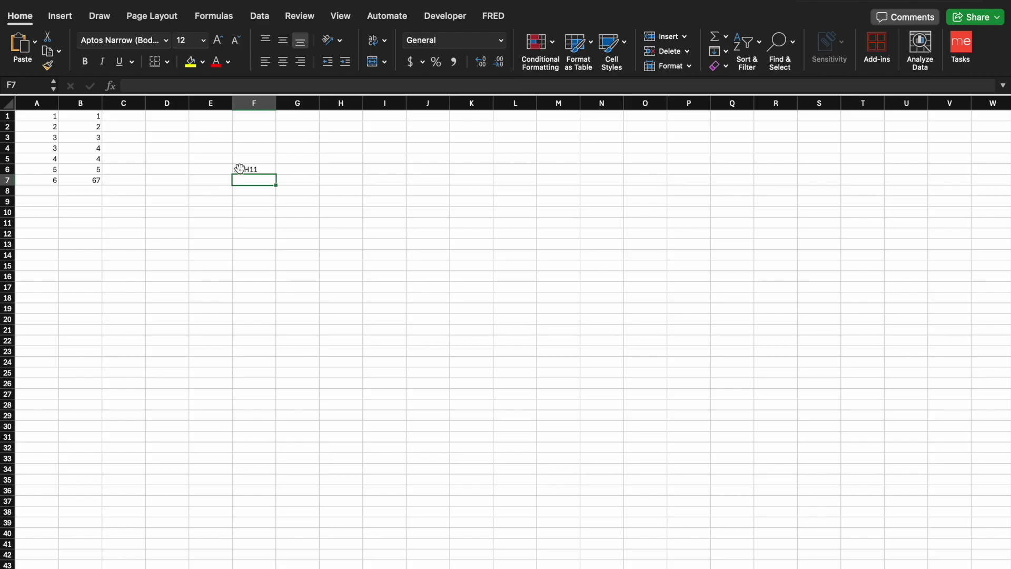
pyautogui.moveTo(263, 157); pyautogui.dragTo(254, 178)
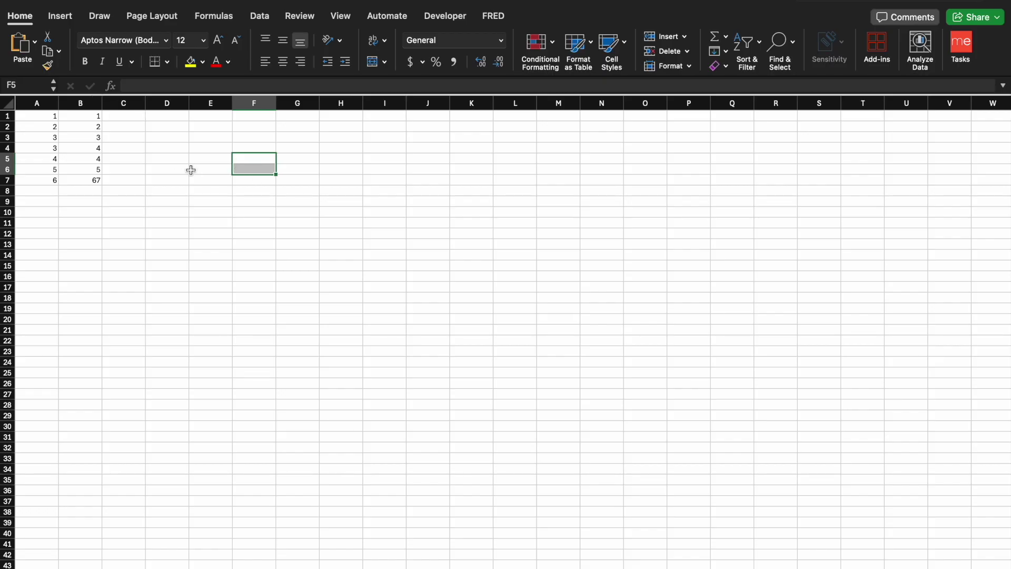
# Select a few single empty cells beside the data, ending on D6
pyautogui.click(175, 158)
pyautogui.click(240, 141)
pyautogui.click(273, 190)
pyautogui.click(173, 167)
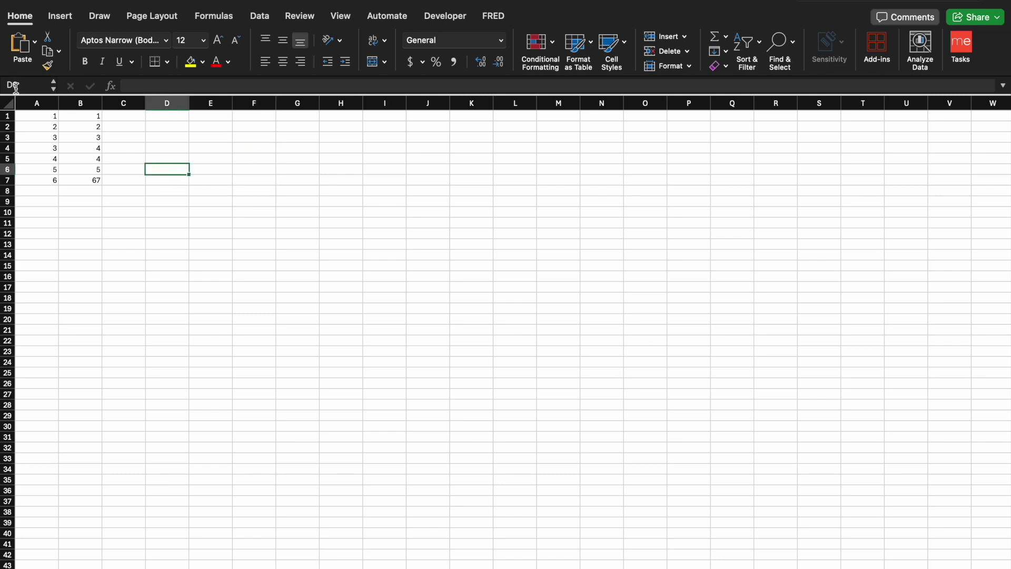
# Check the Spreadsheet Vocabulary slide, return to the worksheet and examine the ribbon commands for Insert, Draw, Page Layout, Formulas and Data, ending on Home
pyautogui.click(368, 148)
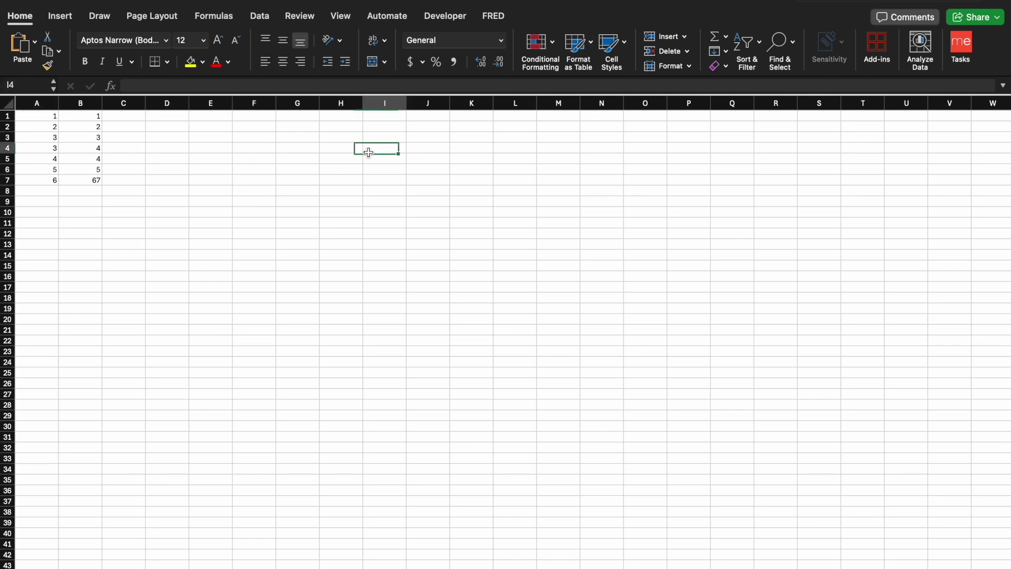
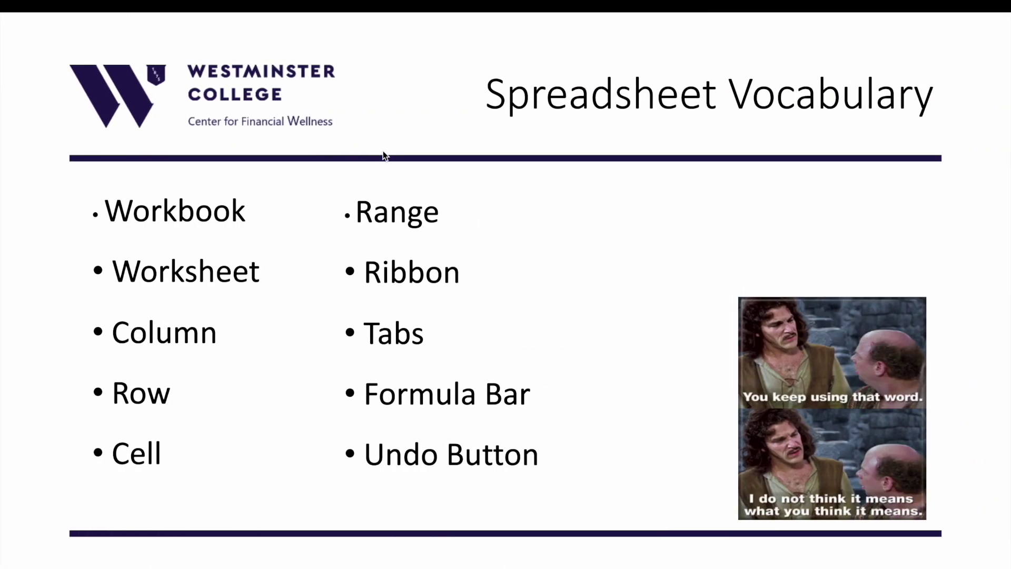
pyautogui.hotkey('ctrl', 'Left')
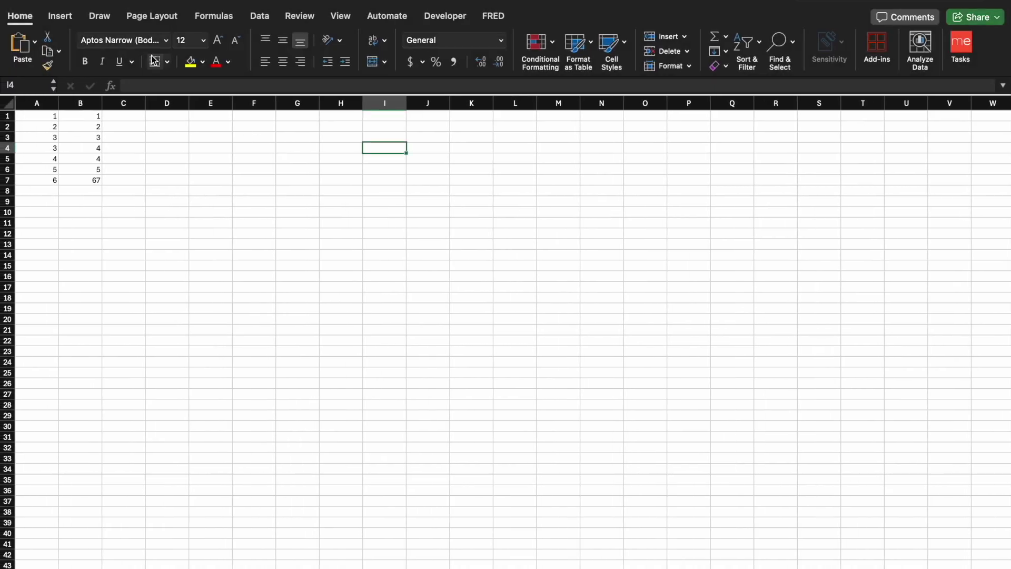
pyautogui.click(59, 17)
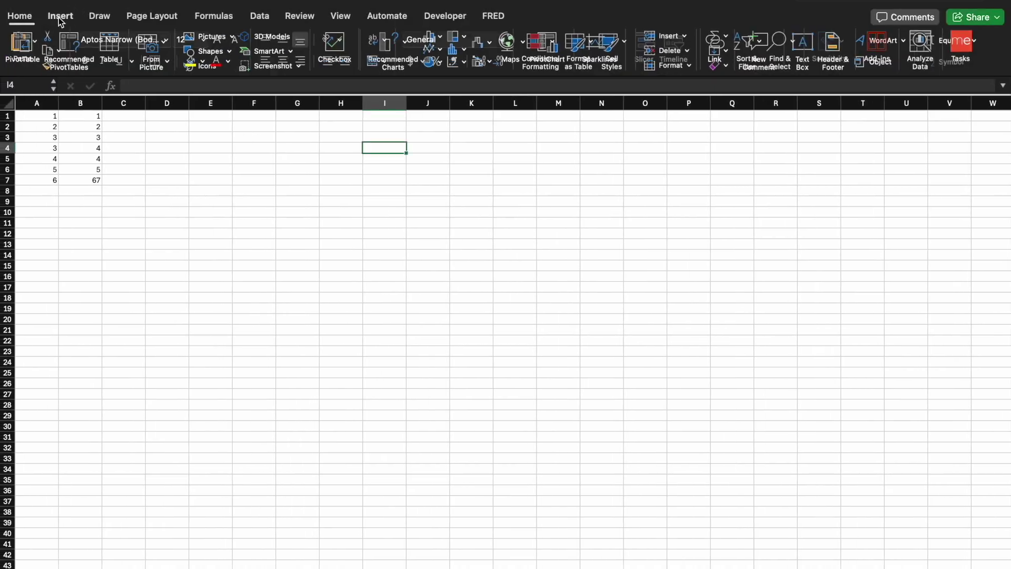
pyautogui.click(108, 18)
pyautogui.click(156, 17)
pyautogui.click(224, 17)
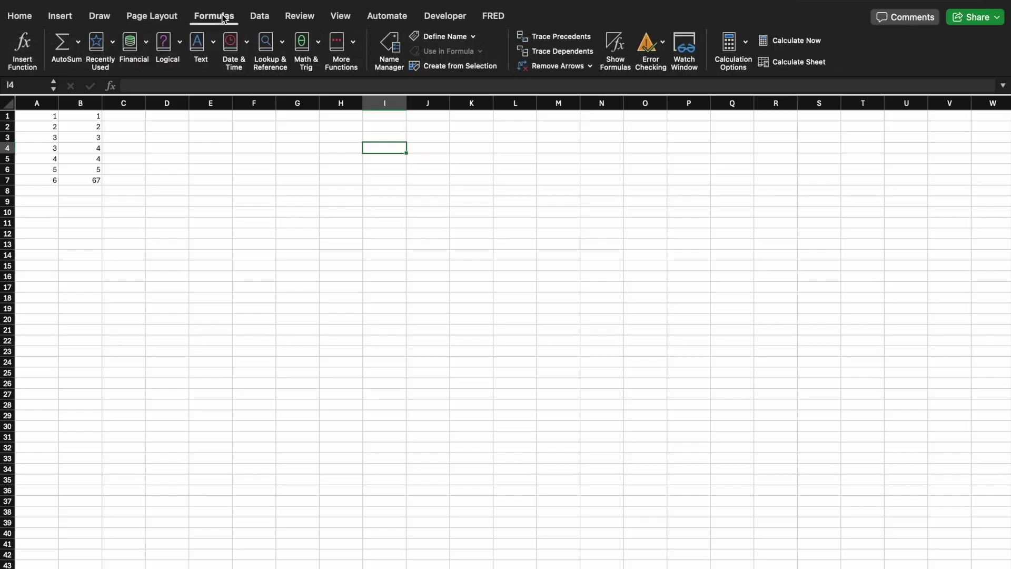
pyautogui.click(21, 15)
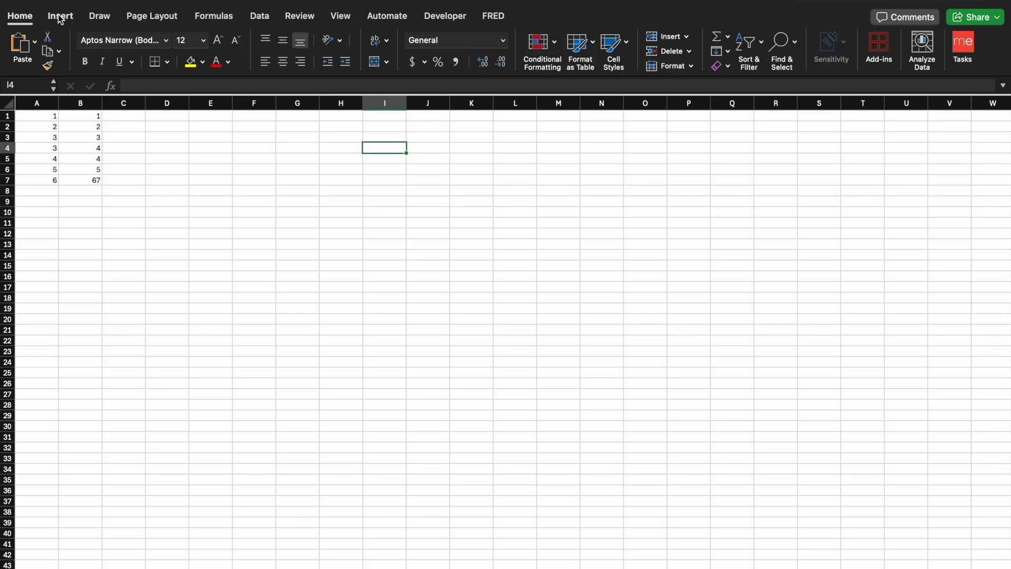
pyautogui.click(260, 17)
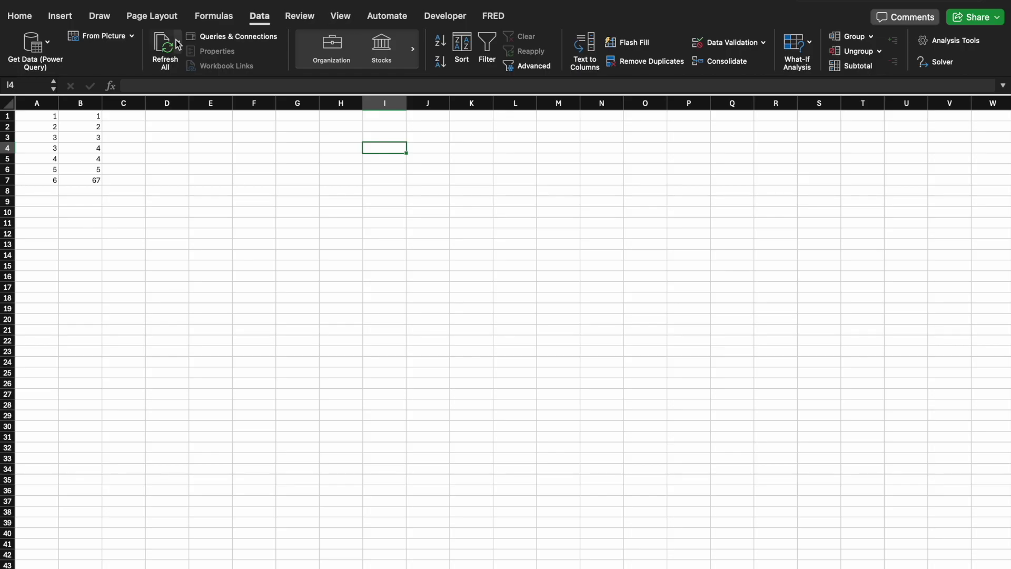
pyautogui.click(19, 16)
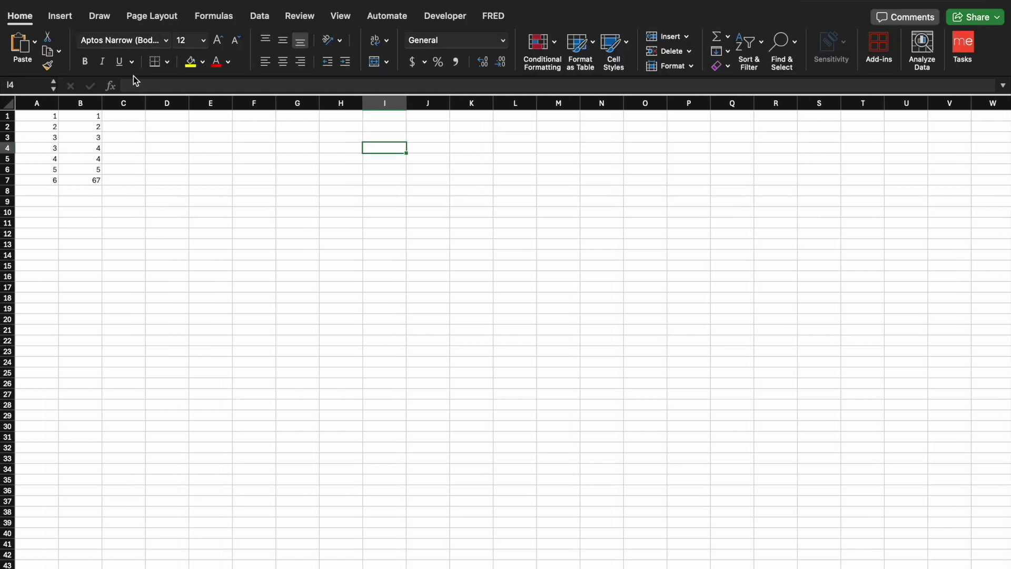
# Enter the sample text thehttjshthe for cell E5 through the formula bar
pyautogui.click(136, 84)
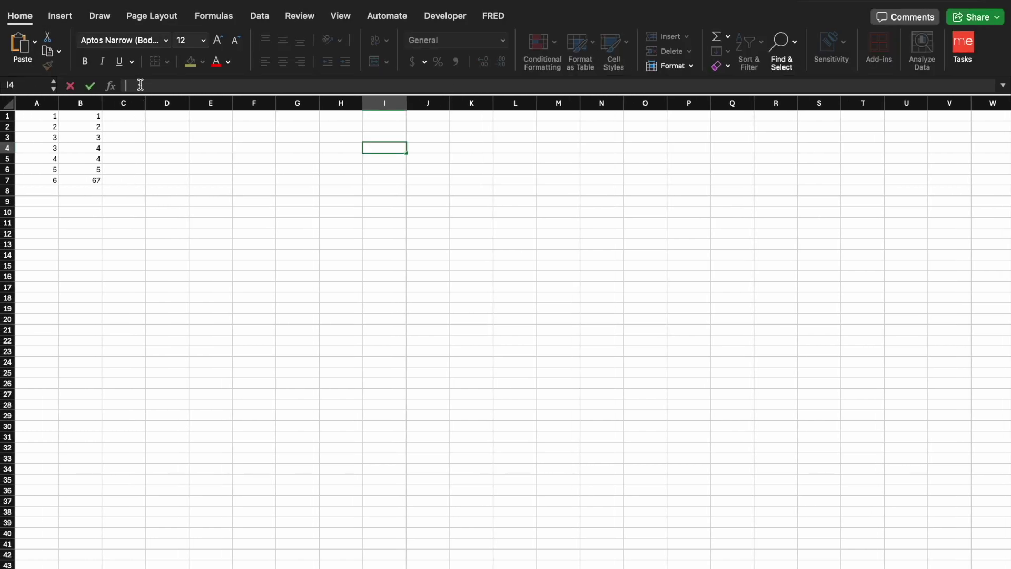
pyautogui.click(256, 163)
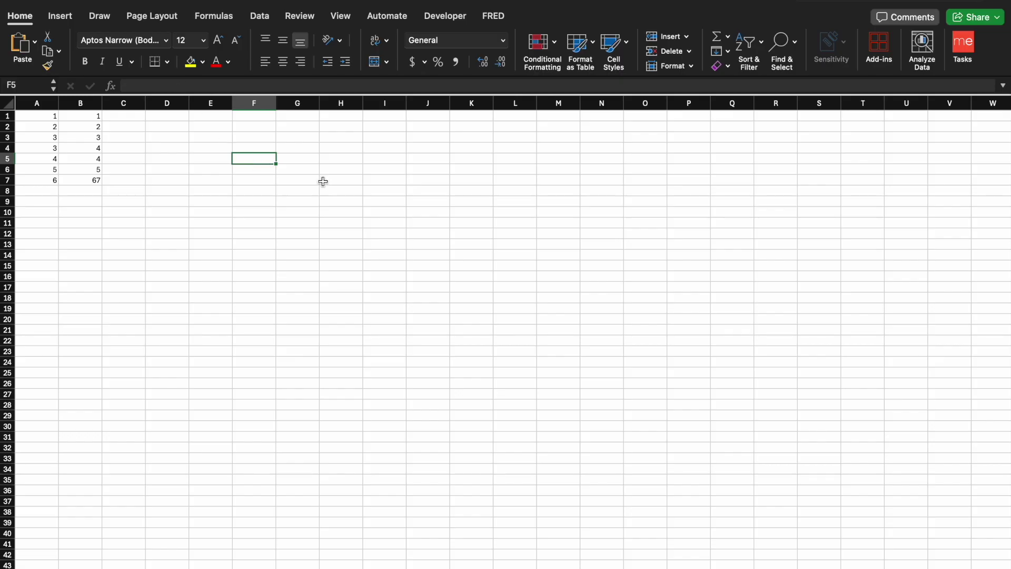
pyautogui.click(209, 157)
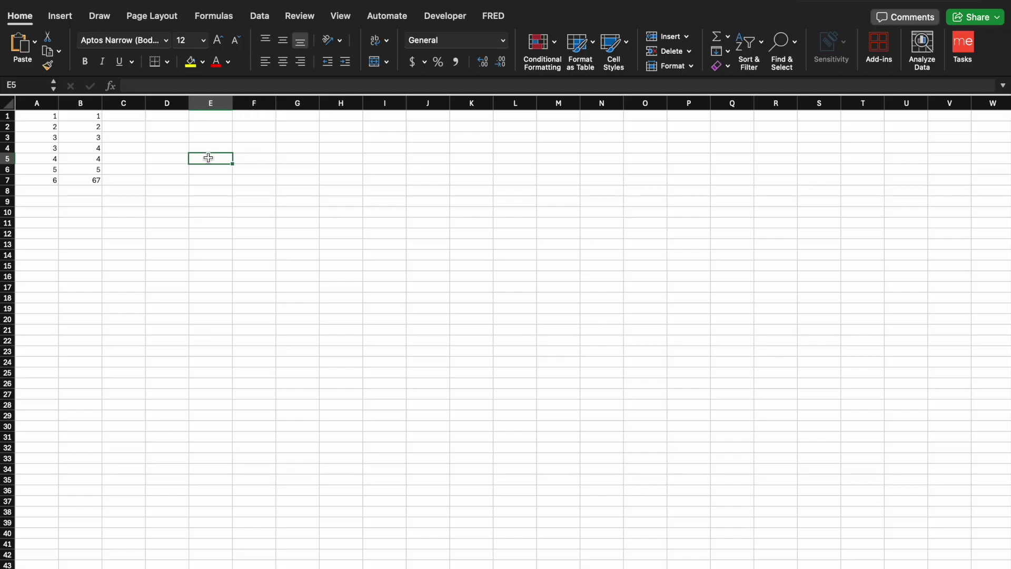
pyautogui.click(152, 87)
pyautogui.write('thehttjshthe')
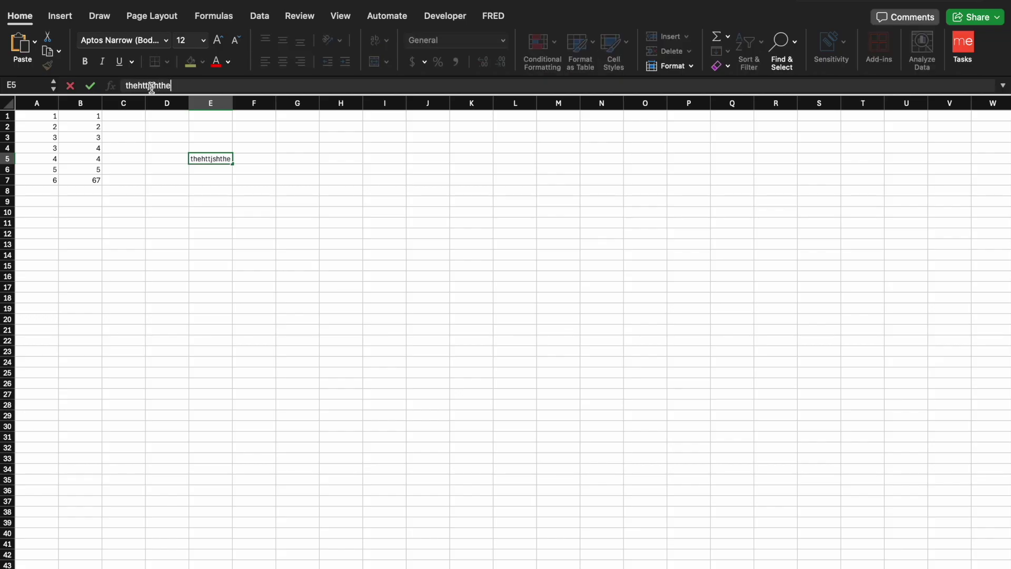
# Replace the sample text in E5 with Tehghdjfjd directly in the cell
pyautogui.doubleClick(218, 161)
pyautogui.press('BackSpace')
pyautogui.write('Tehghdjfjd')
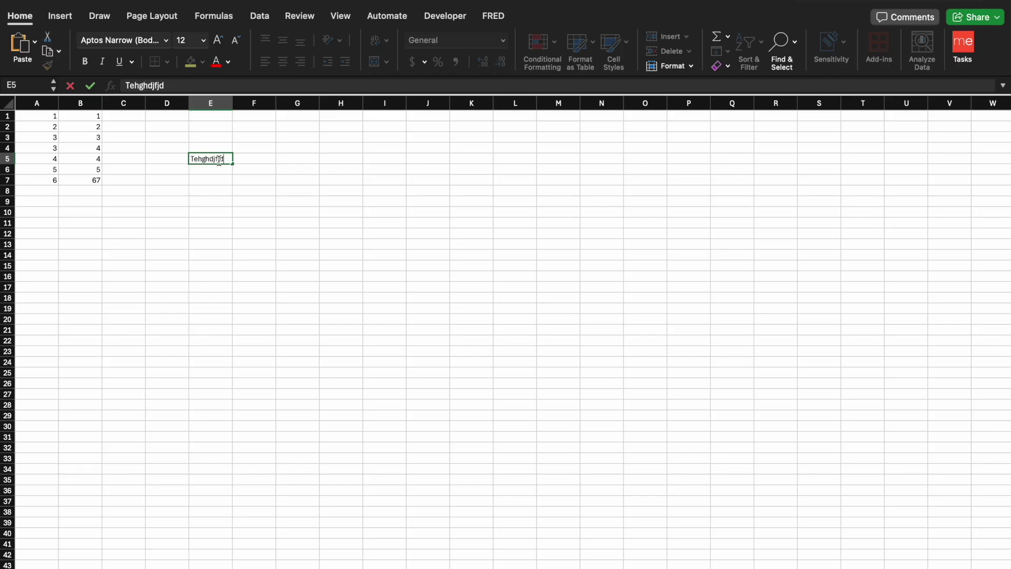
# Enter the sample text thidghgha[ in cell G7 and erase it again
pyautogui.click(290, 182)
pyautogui.write('thidghgha[')
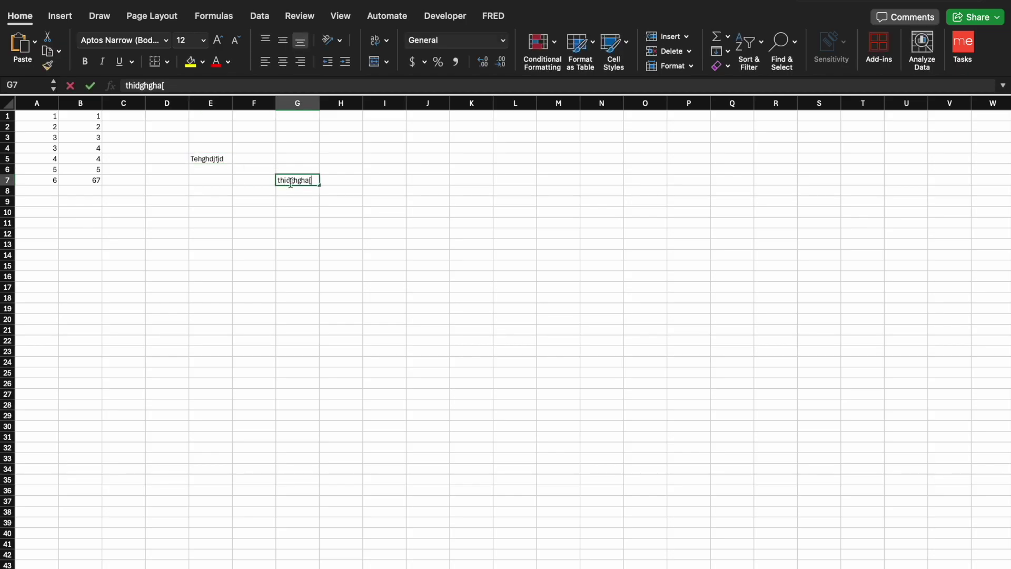
pyautogui.press('BackSpace')
pyautogui.press('BackSpace')
pyautogui.press('BackSpace')
pyautogui.press('BackSpace')
pyautogui.press('BackSpace')
pyautogui.press('BackSpace')
pyautogui.press('BackSpace')
pyautogui.press('BackSpace')
pyautogui.press('BackSpace')
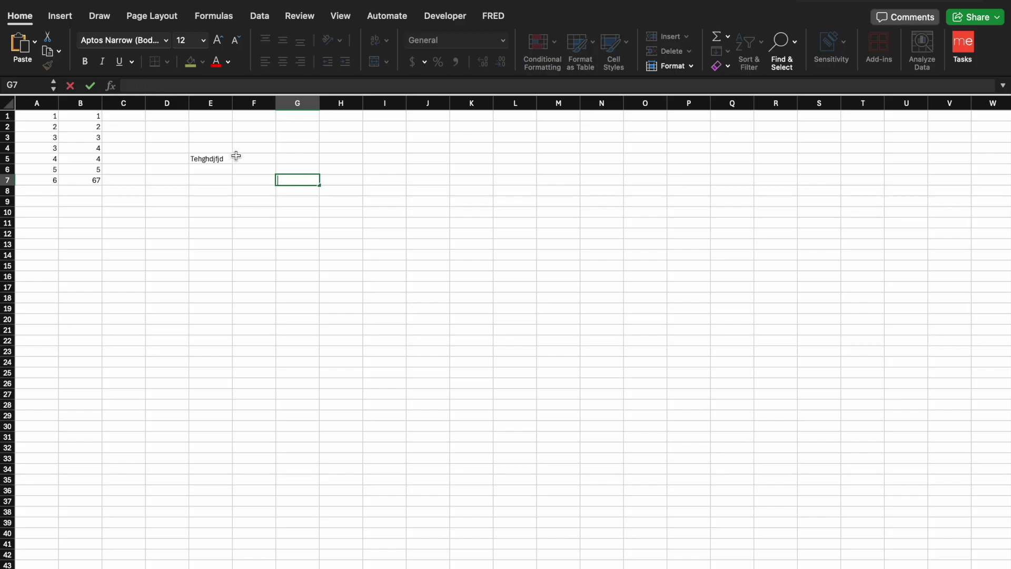
# Clear the contents of the range E3:E6 and select the empty cell G8
pyautogui.click(220, 158)
pyautogui.moveTo(214, 138); pyautogui.dragTo(219, 168)
pyautogui.press('Delete')
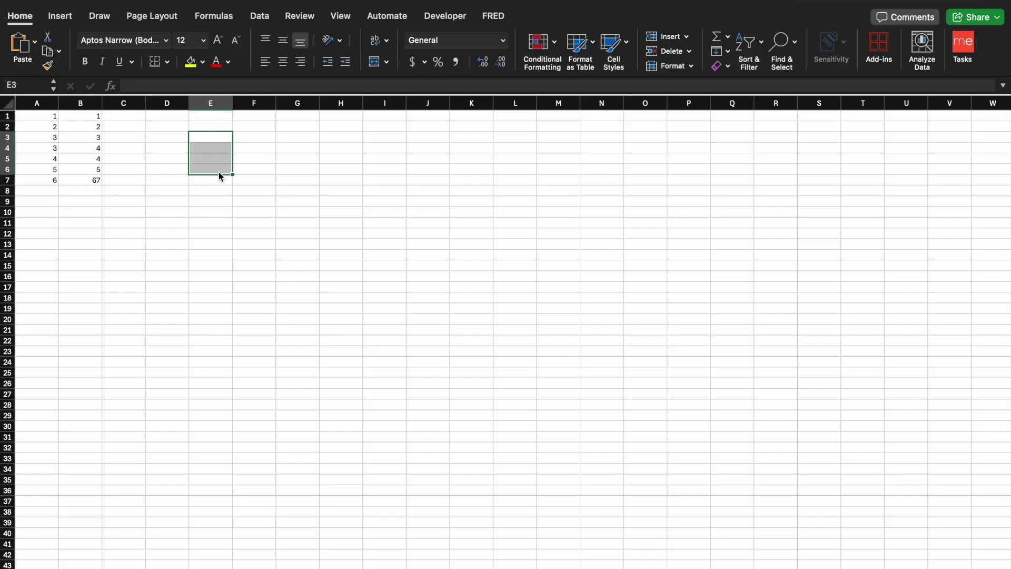
pyautogui.click(300, 190)
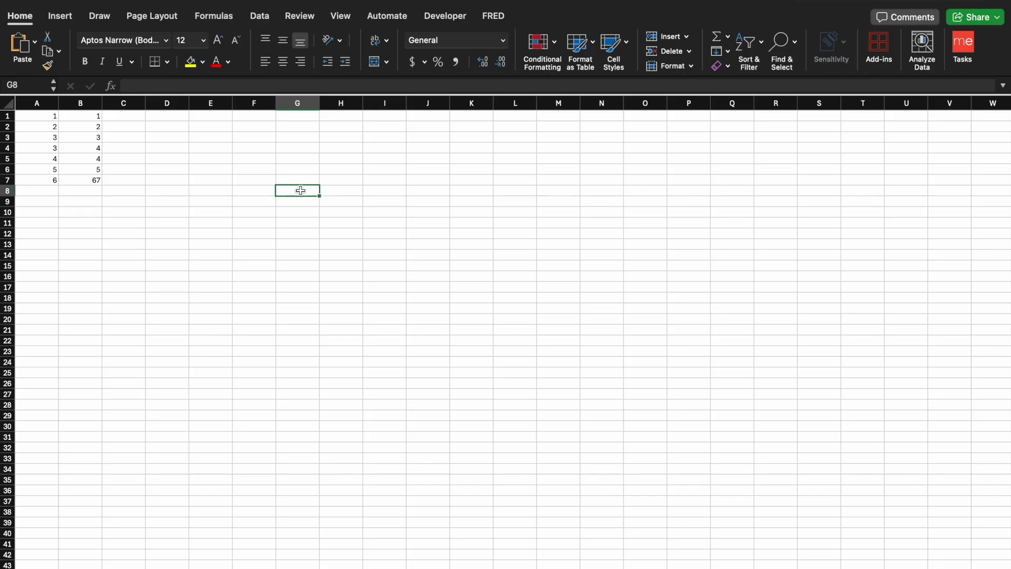
# Check the Spreadsheet Vocabulary slide, return to the worksheet and delete the contents of A1:C8
pyautogui.hotkey('ctrl', 'Right')
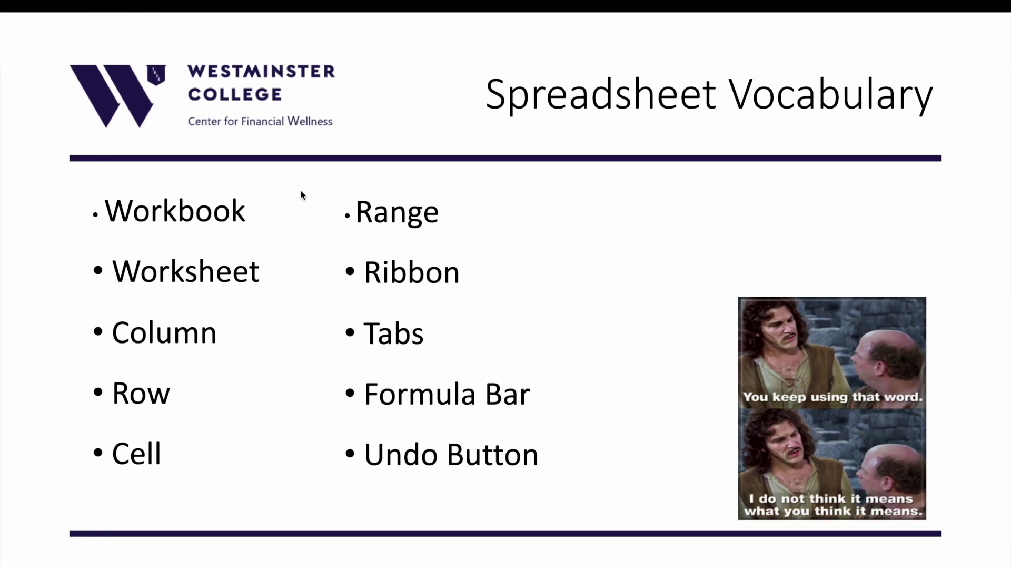
pyautogui.hotkey('ctrl', 'Left')
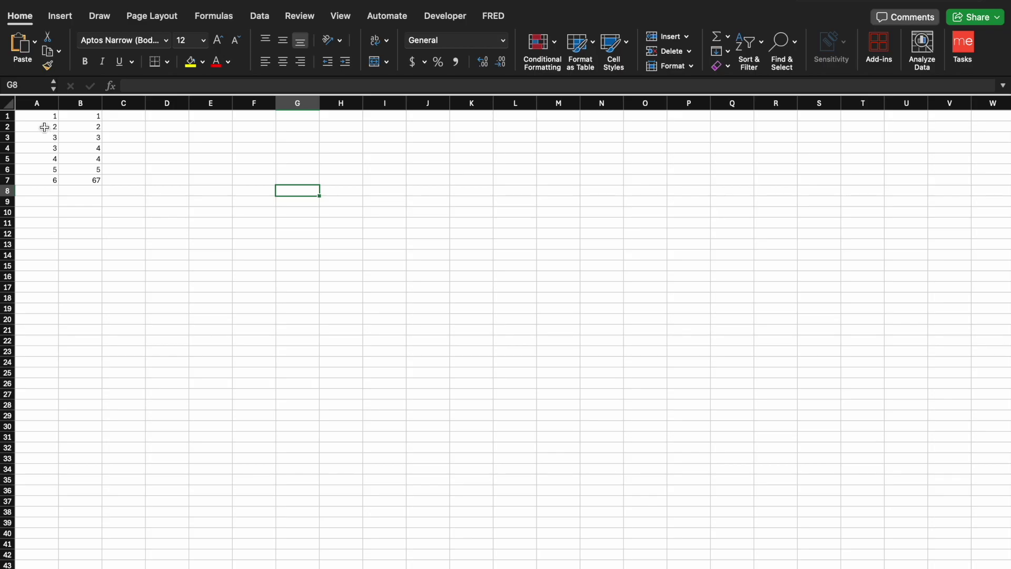
pyautogui.moveTo(41, 116); pyautogui.dragTo(101, 188)
pyautogui.press('Delete')
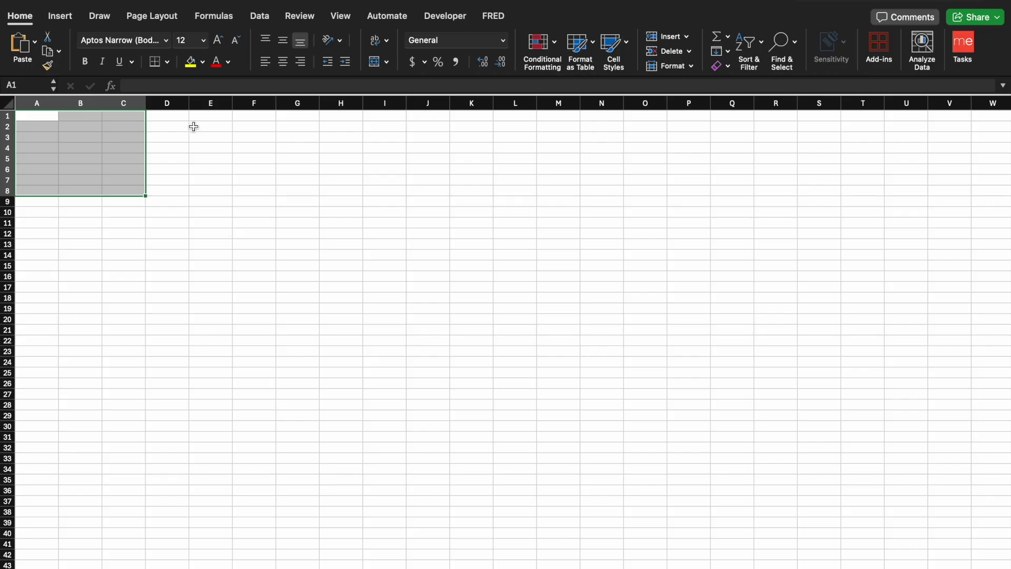
# Undo the recent changes one after another, back to the entry of the value in cell B3
pyautogui.press('super+z')
pyautogui.press('super+z')
pyautogui.press('super+z')
pyautogui.press('super+z')
pyautogui.press('super+z')
pyautogui.press('super+z')
pyautogui.press('super+z')
pyautogui.press('super+z')
pyautogui.press('super+z')
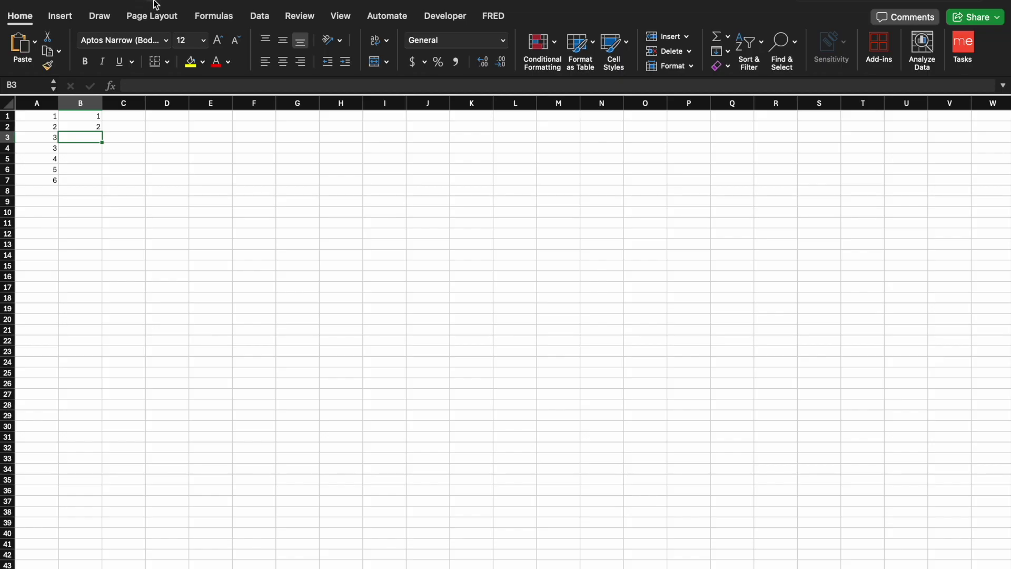
# Redo the undone changes up to the clearing of A1:C8, then undo that clearing
pyautogui.press('super+y')
pyautogui.press('super+y')
pyautogui.press('super+y')
pyautogui.press('super+y')
pyautogui.press('super+y')
pyautogui.press('super+y')
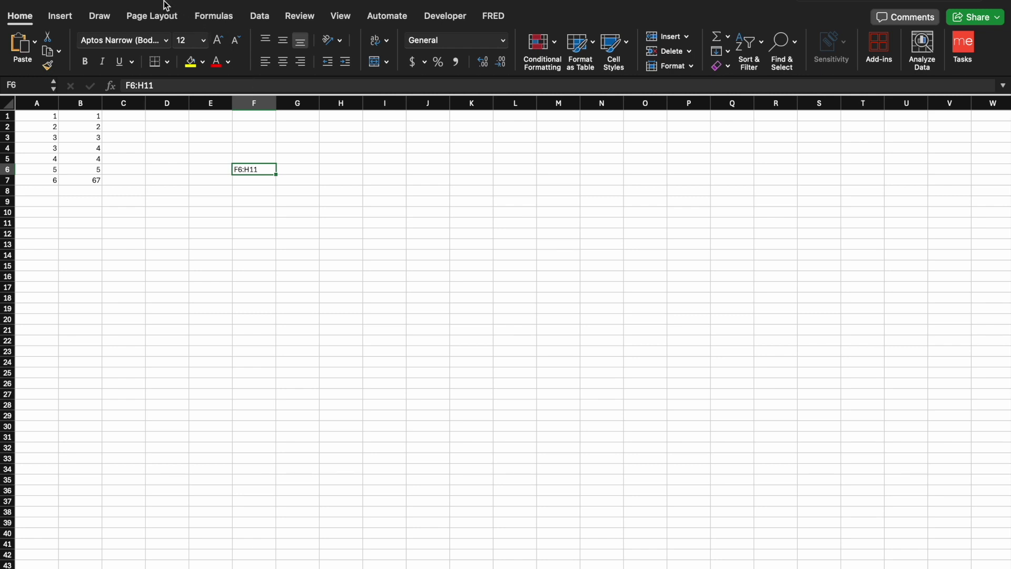
pyautogui.press('super+z')
pyautogui.press('super+z')
pyautogui.press('super+z')
pyautogui.press('super+z')
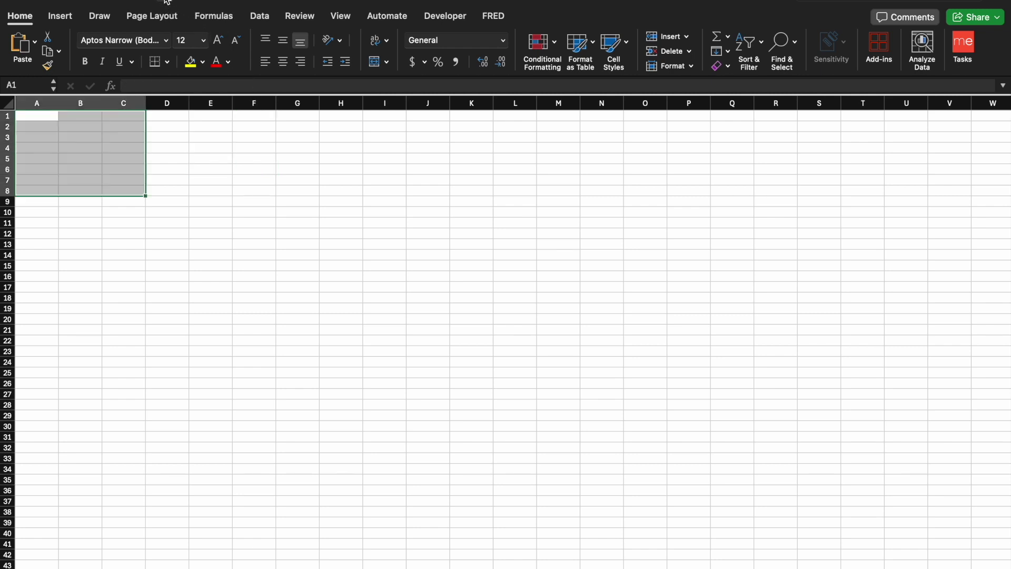
pyautogui.click(275, 399)
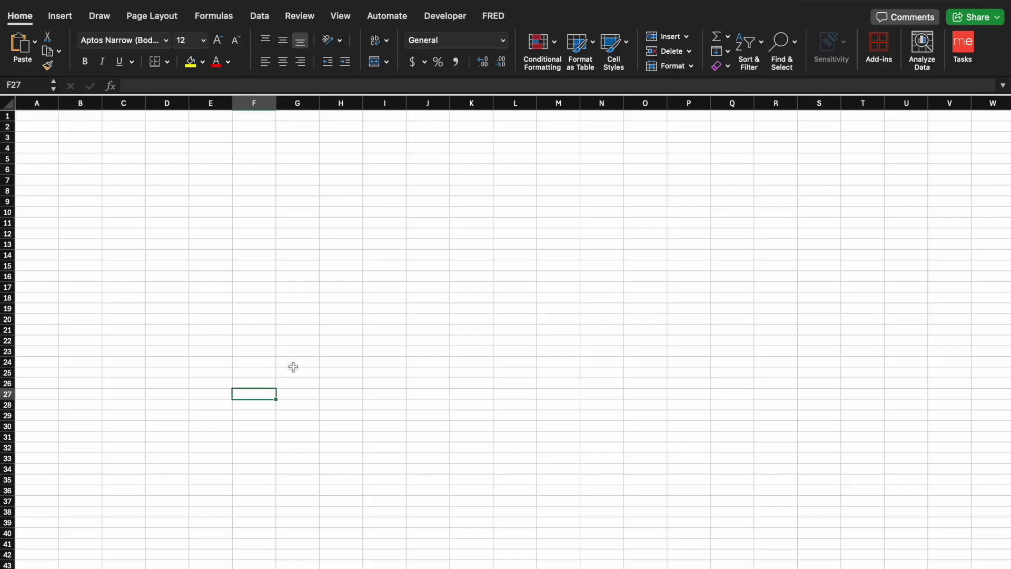
pyautogui.press('super+z')
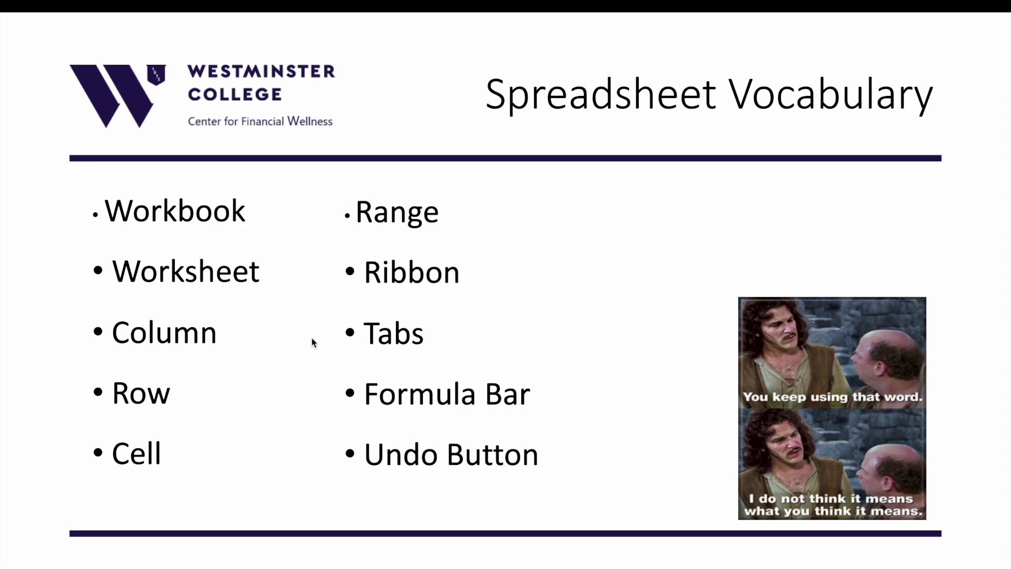
# Advance the presentation past the Overview slide to the Saving slide about AutoSave
pyautogui.press('Right')
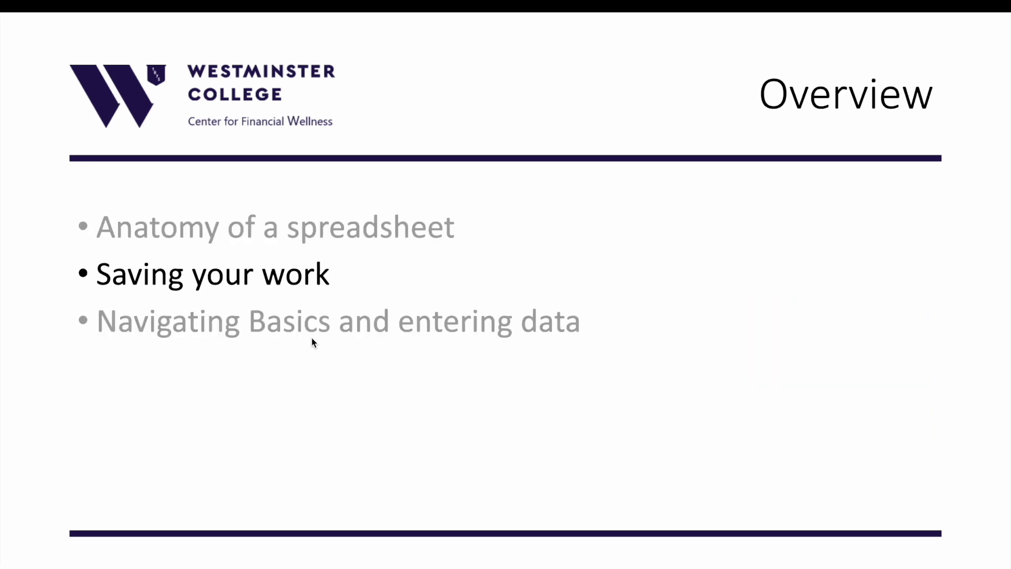
pyautogui.press('Right')
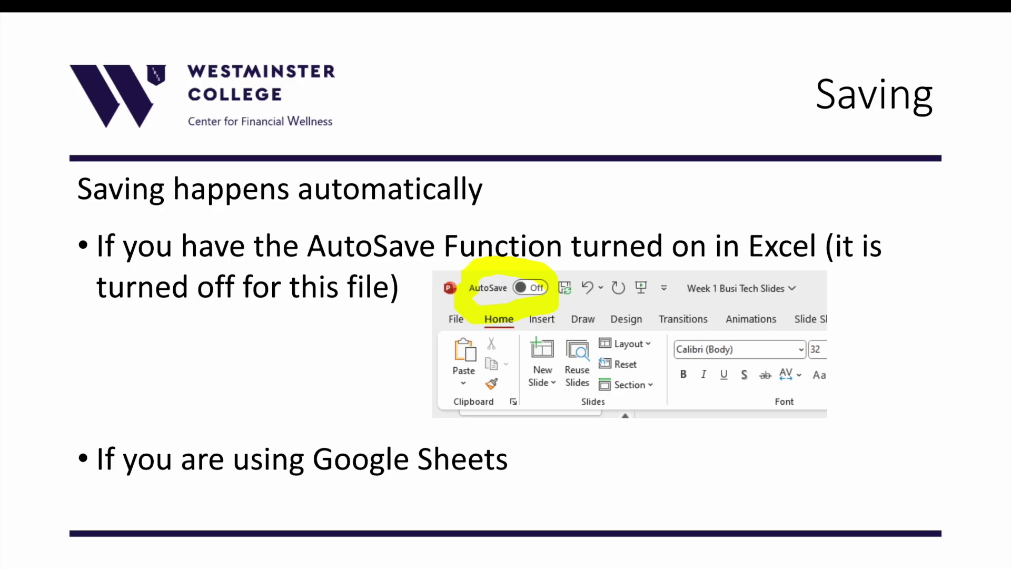
# Switch back to Excel, try to turn on AutoSave for the workbook and cancel the upload dialog
pyautogui.hotkey('ctrl', 'Left')
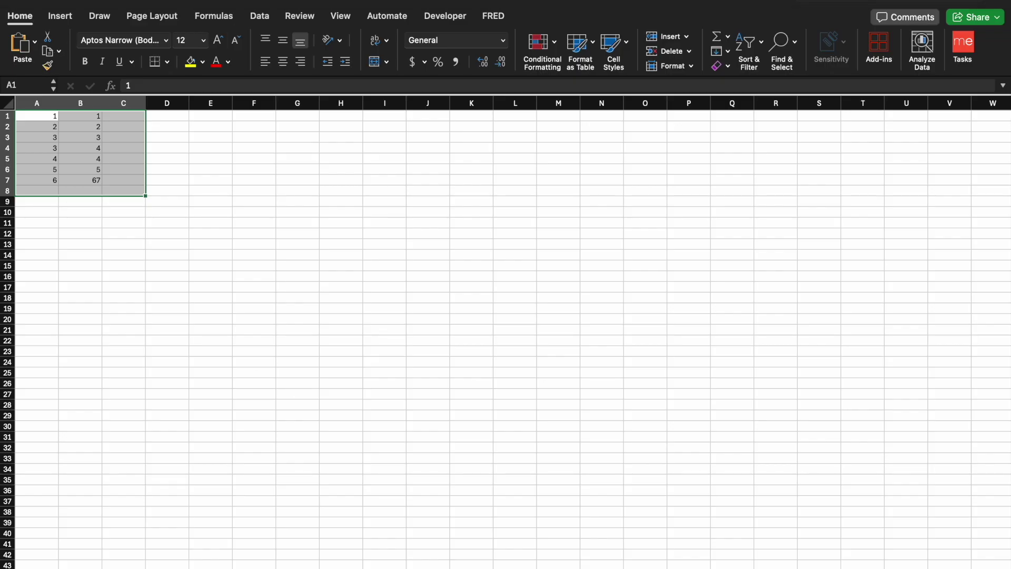
pyautogui.click(59, 1)
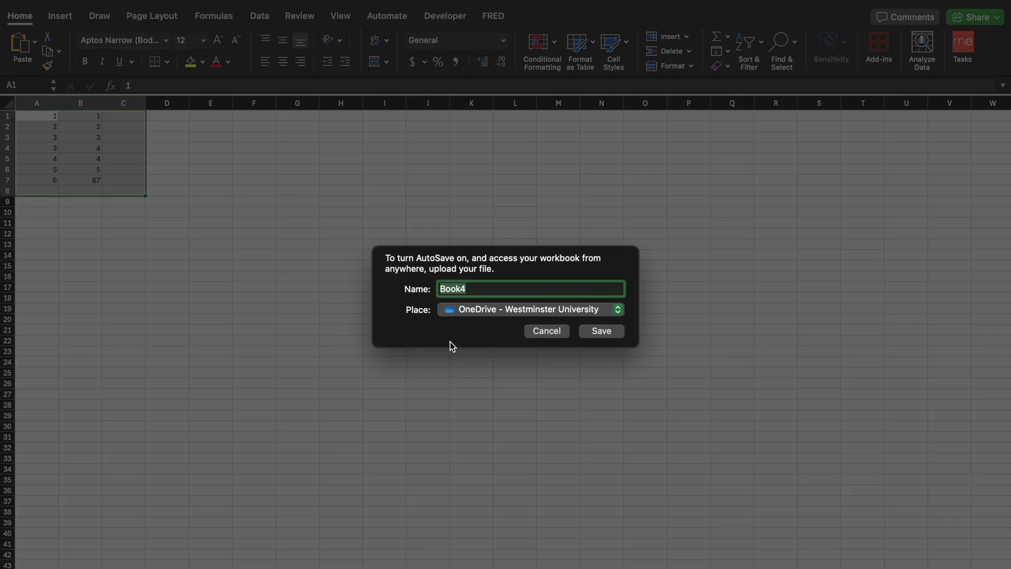
pyautogui.click(547, 331)
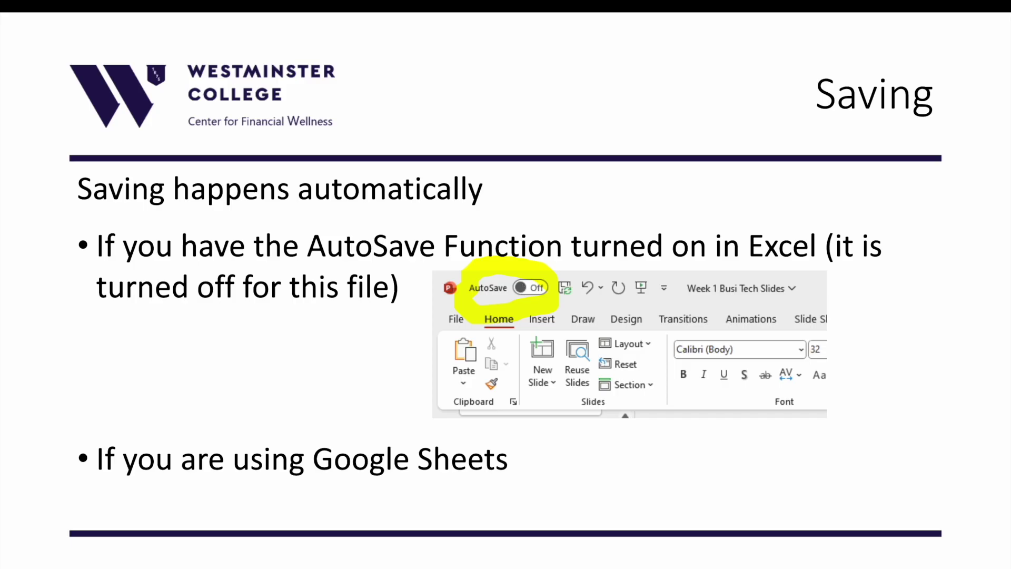
# Advance to the slide on saving in Excel, examine the workbook's Save and Save As commands, recheck the slide and return to Excel
pyautogui.press('Right')
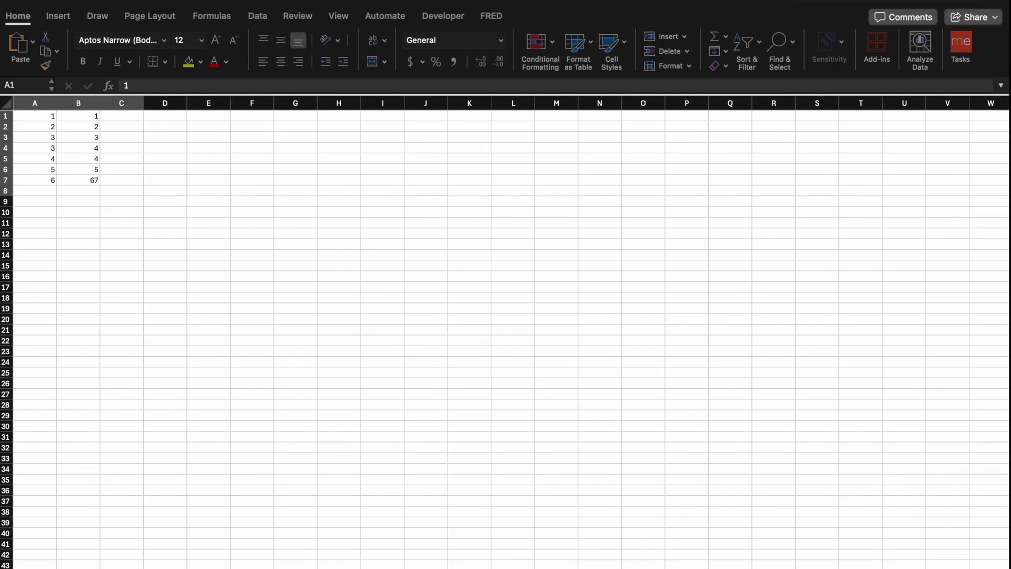
pyautogui.moveTo(36, 116); pyautogui.dragTo(124, 190)
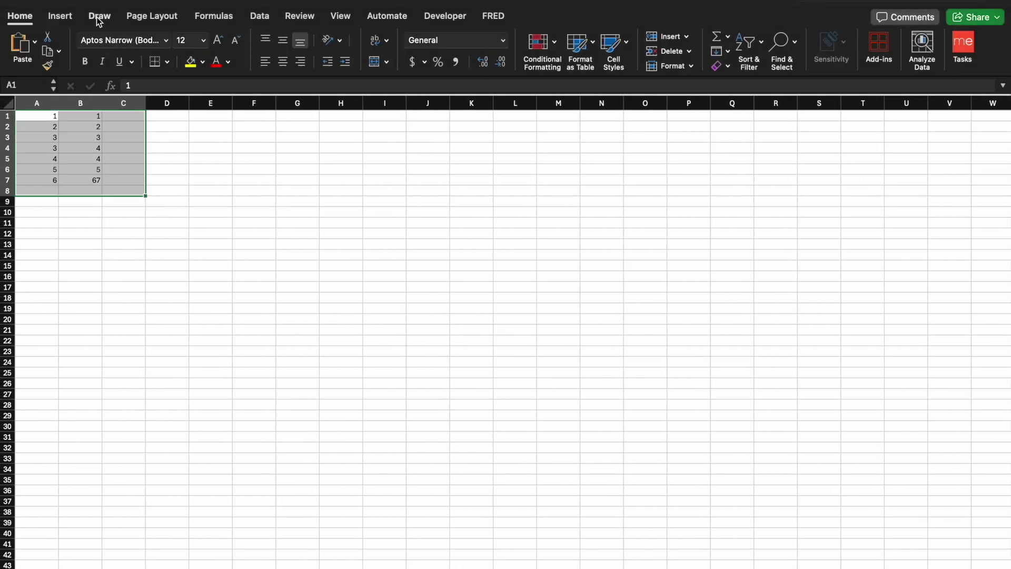
pyautogui.click(79, 1)
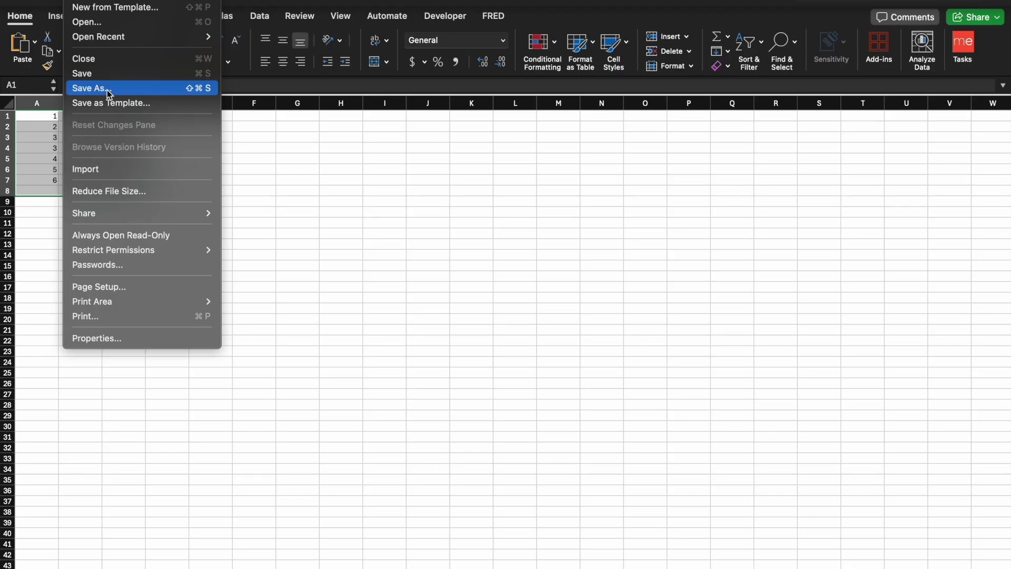
pyautogui.click(460, 251)
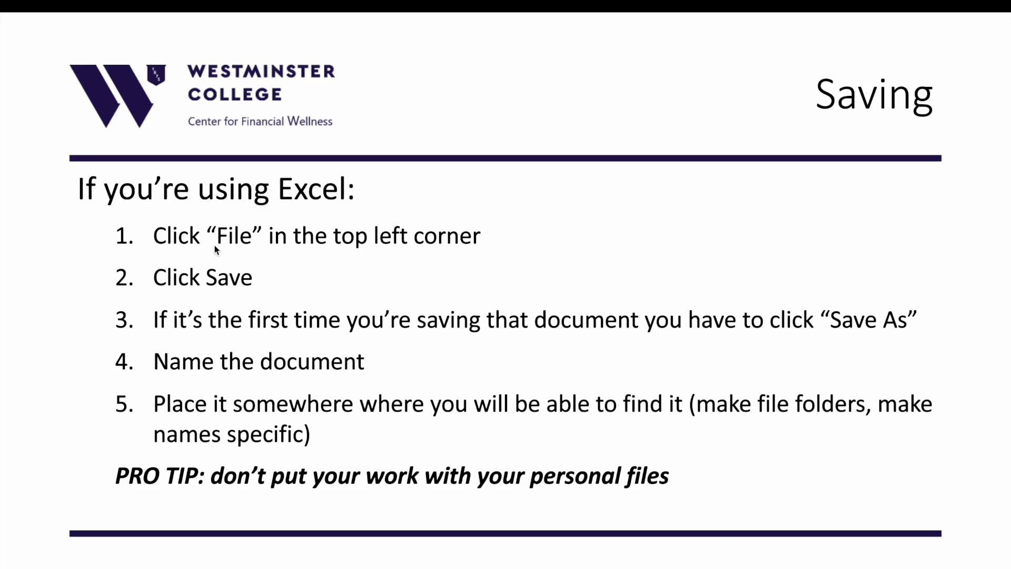
pyautogui.hotkey('ctrl', 'Left')
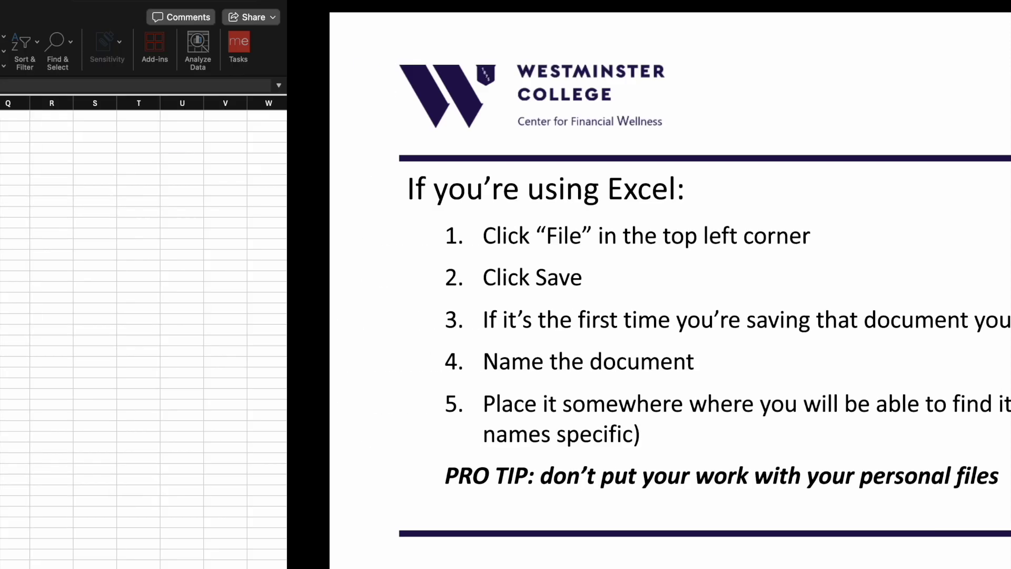
# Review the workbook's saving commands, close the list and move the cell selection to B1
pyautogui.click(79, 2)
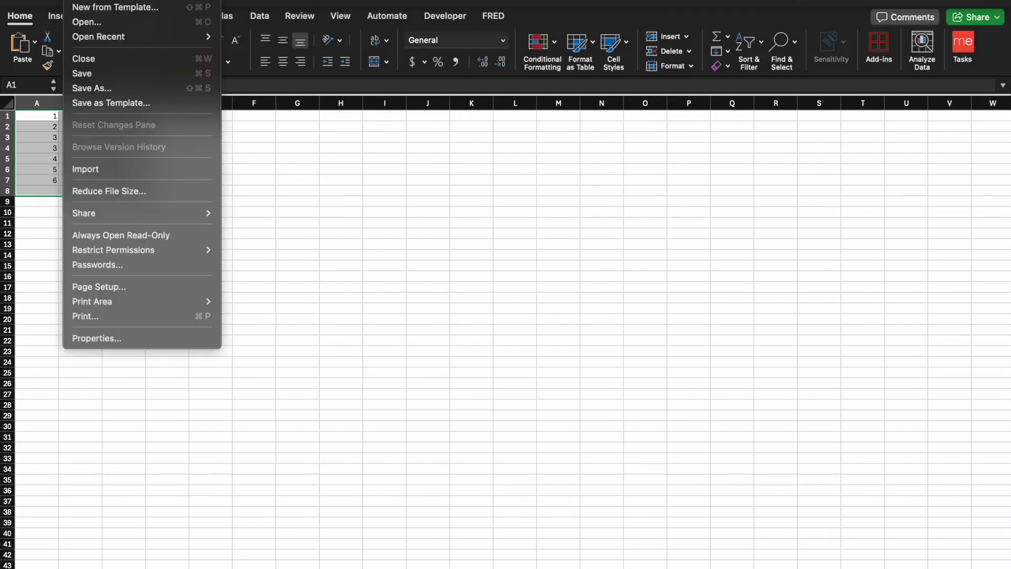
pyautogui.click(324, 140)
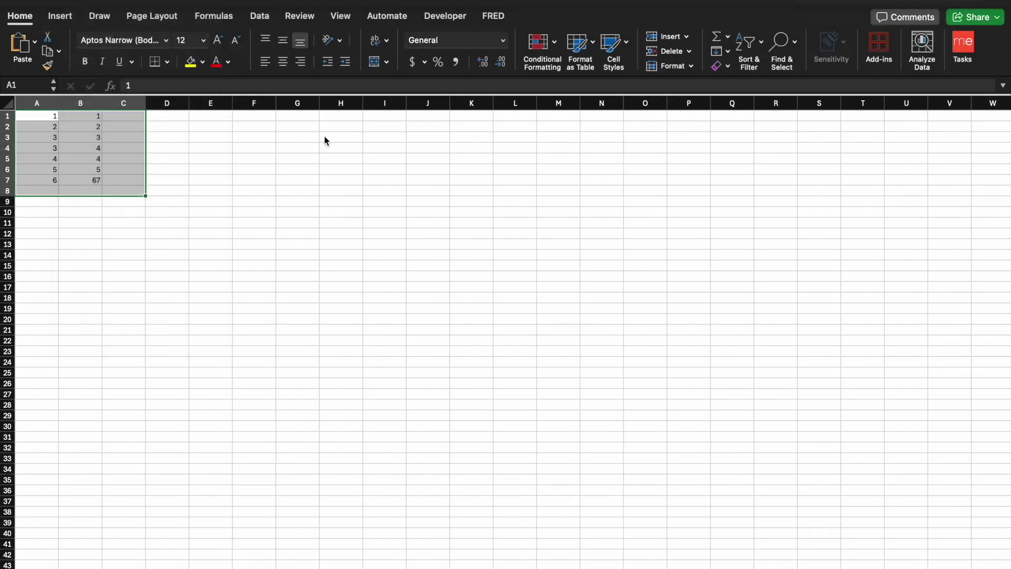
pyautogui.press('Right')
pyautogui.hotkey('ctrl', 'Right')
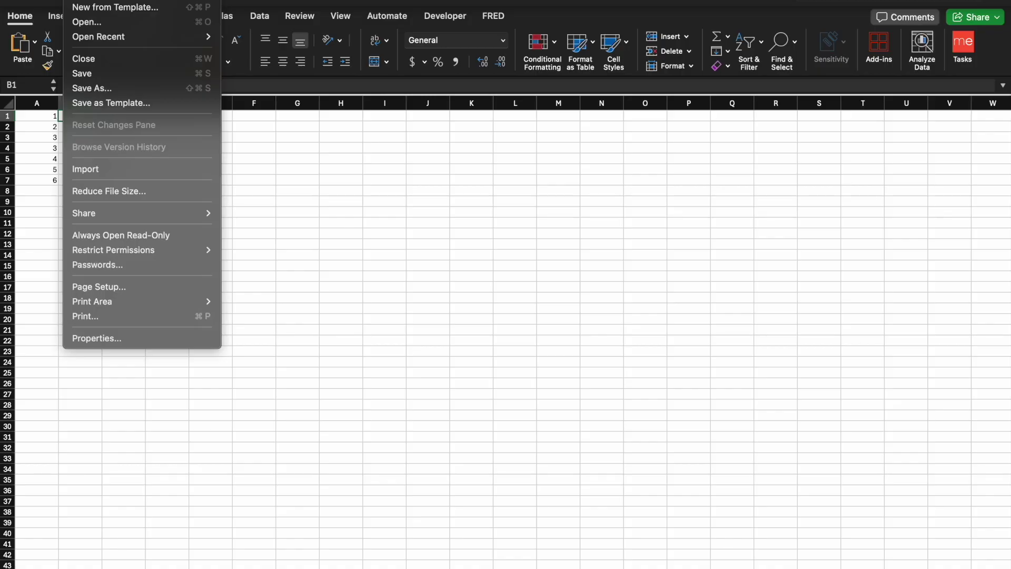
# Start Save As with a location on the Mac and set the file name to Practice Spreadsheet 1
pyautogui.click(100, 88)
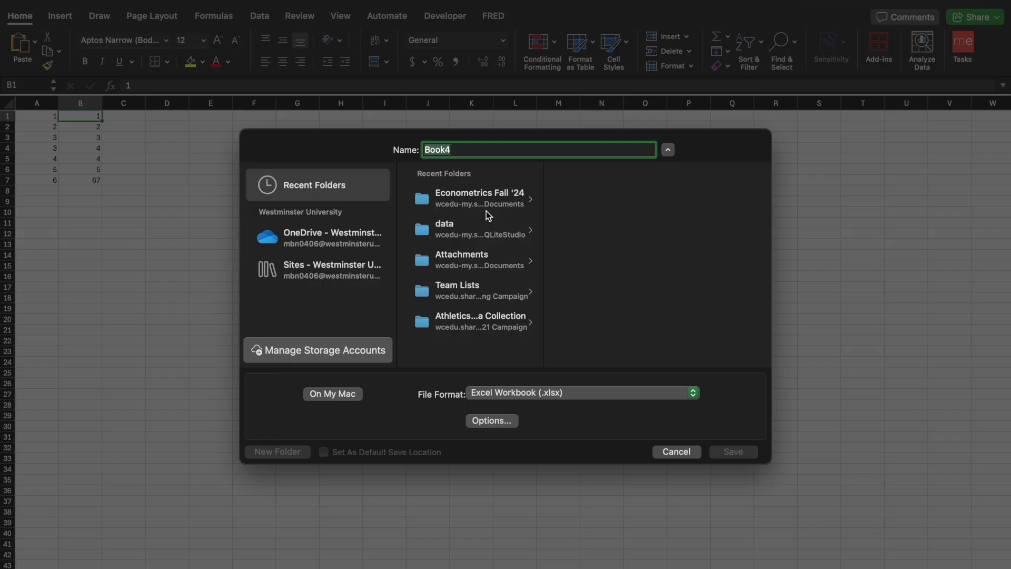
pyautogui.click(333, 393)
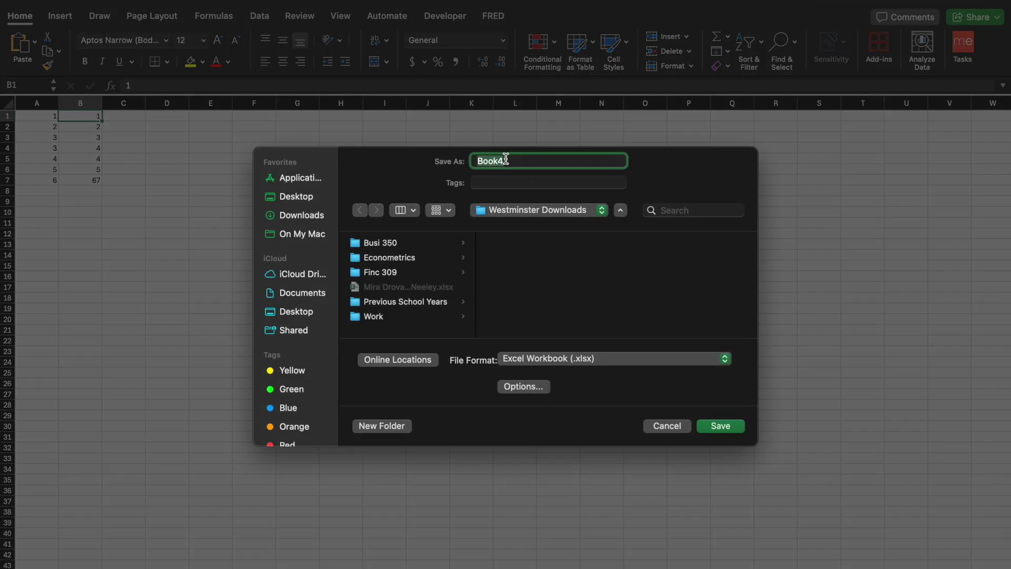
pyautogui.press('BackSpace')
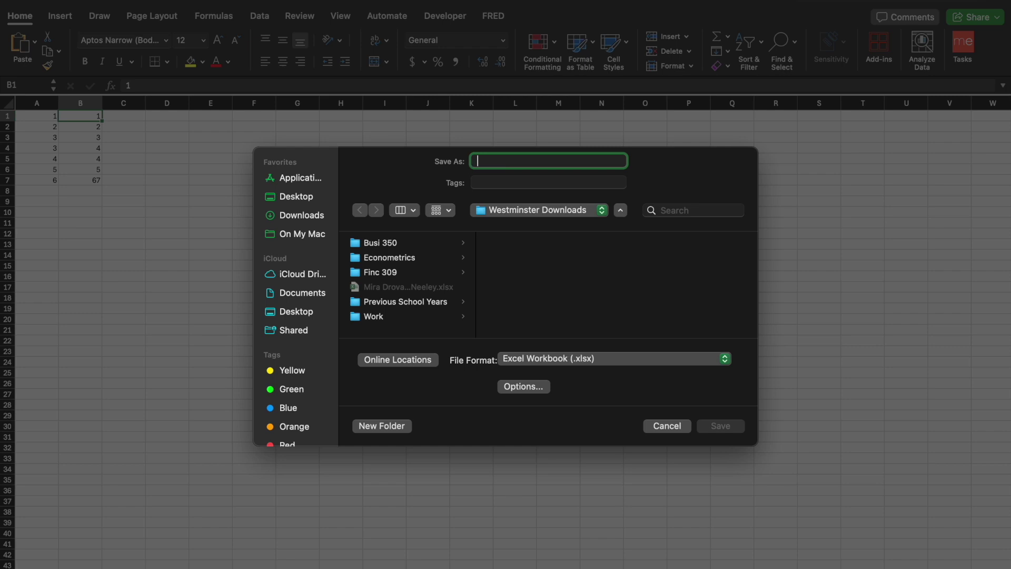
pyautogui.write('Practice ')
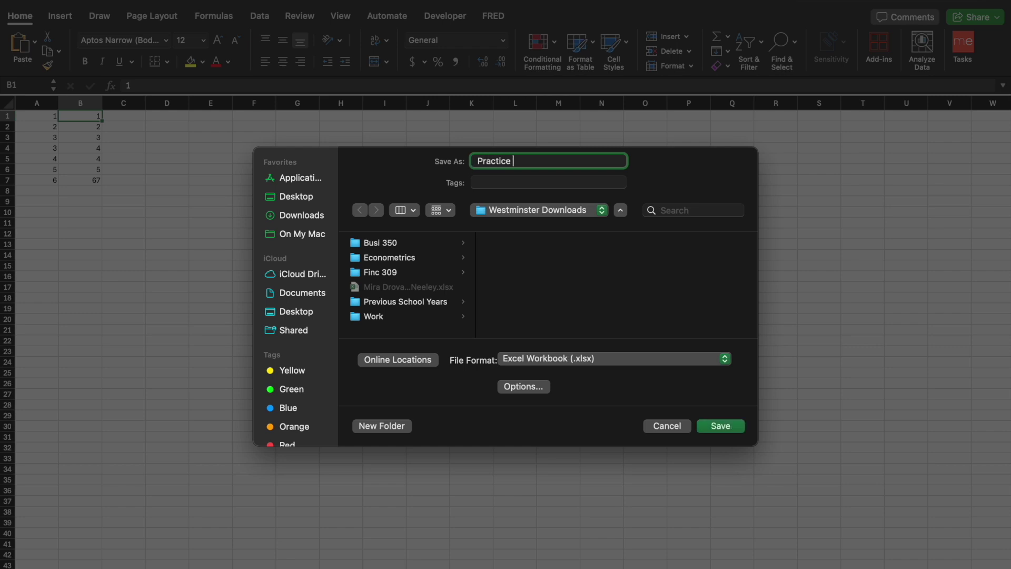
pyautogui.write('Spreadsheet 1')
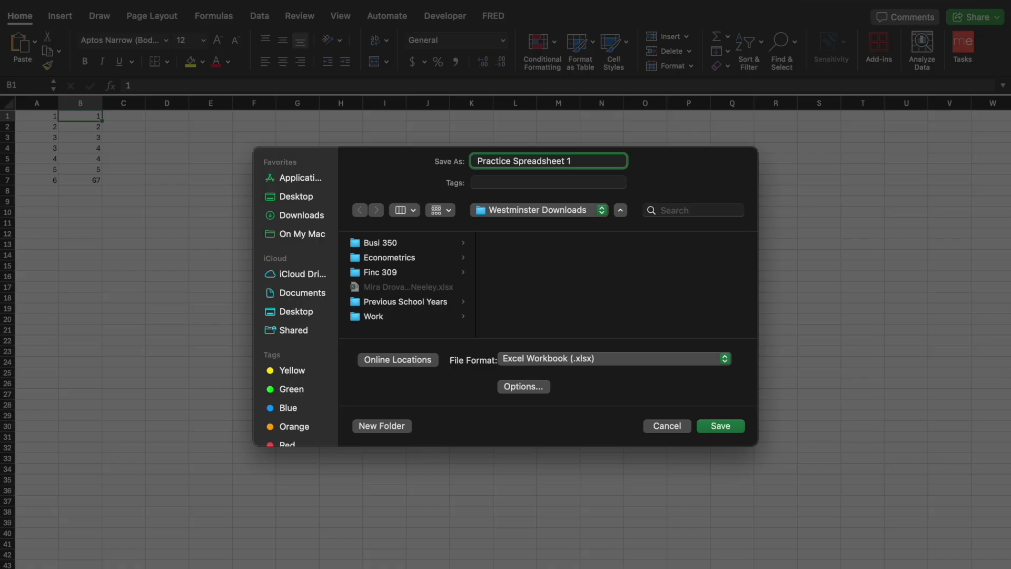
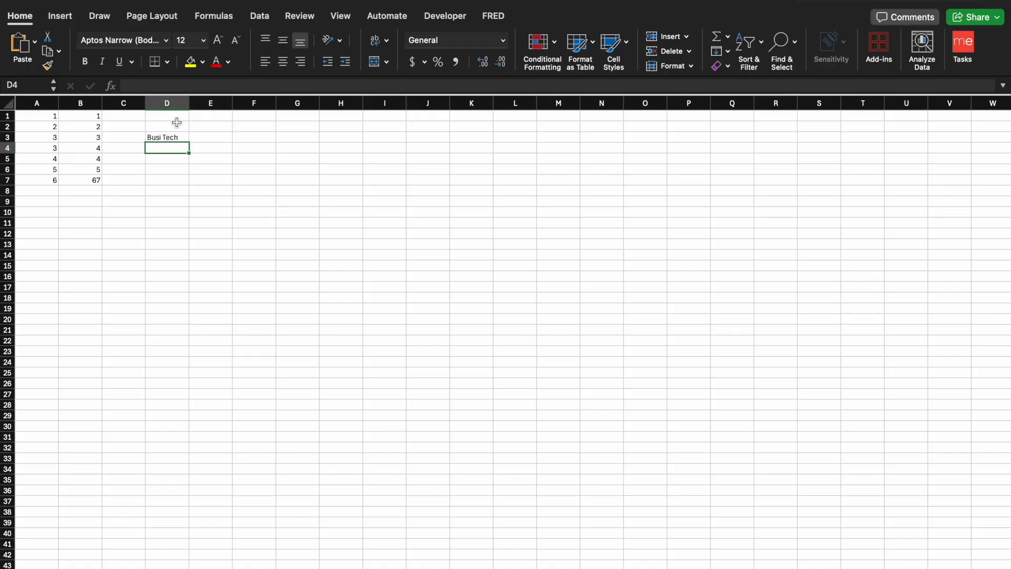
# Enter Theh gdhhja in D4, check the Basic Navigation slide and return to Excel
pyautogui.write('Theh gdhhja')
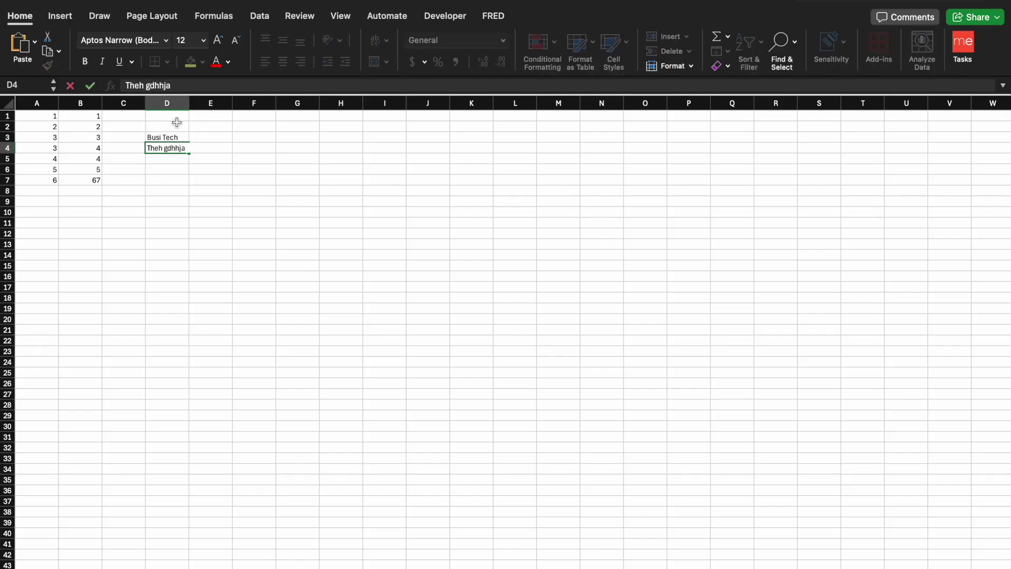
pyautogui.press('Return')
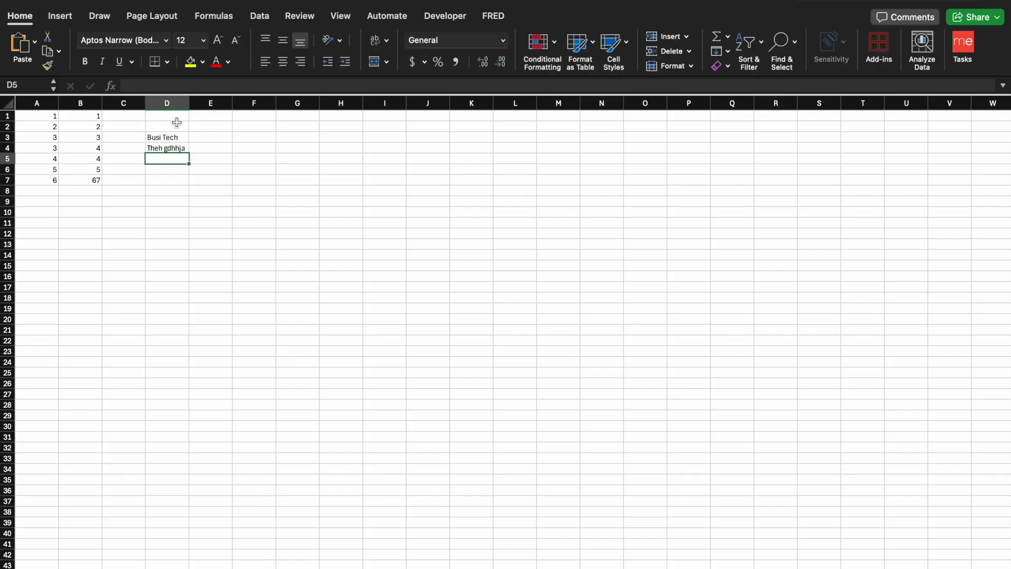
pyautogui.hotkey('ctrl', 'Right')
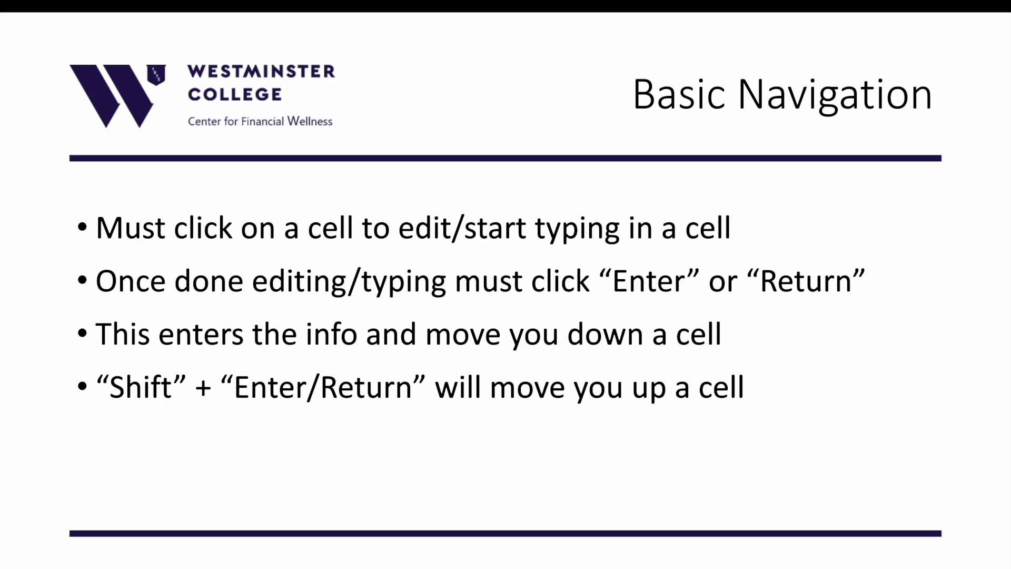
pyautogui.hotkey('ctrl', 'Left')
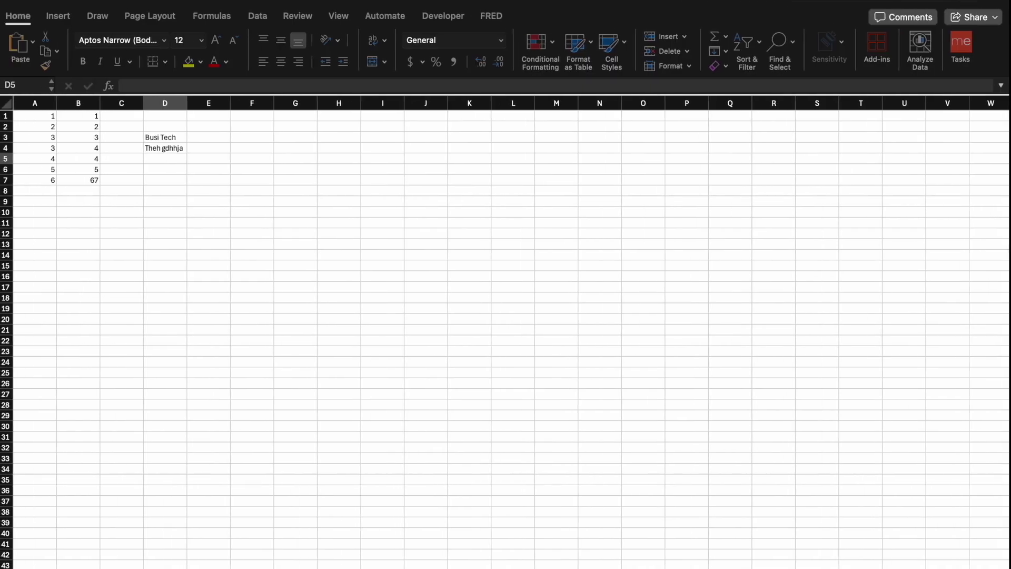
# Move the active cell from D5 down to D12, onward to D17 and back up to D9
pyautogui.press('Down')
pyautogui.press('Down')
pyautogui.press('Down')
pyautogui.press('Down')
pyautogui.press('Down')
pyautogui.press('Down')
pyautogui.press('Down')
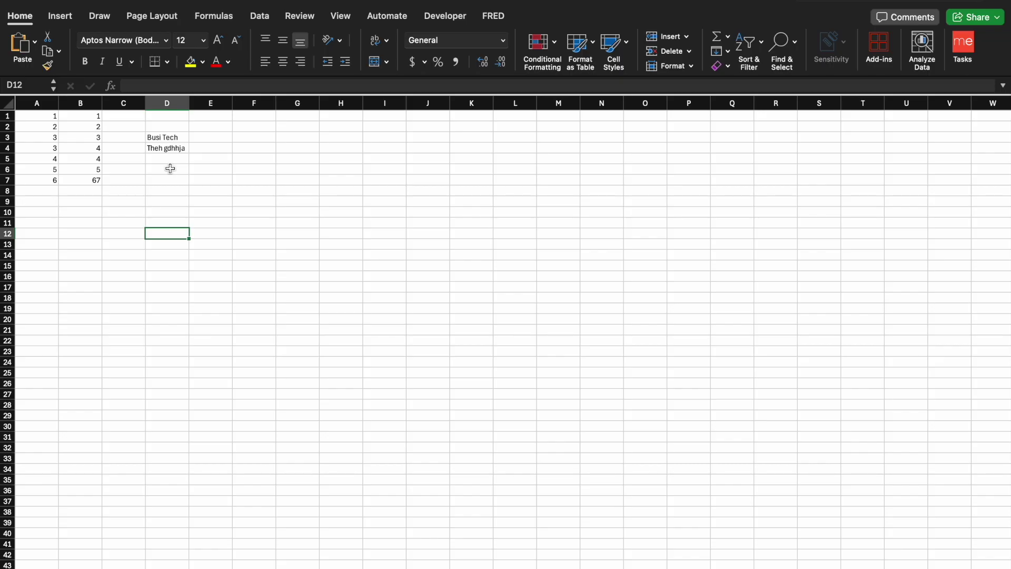
pyautogui.press('Up')
pyautogui.press('Up')
pyautogui.press('Up')
pyautogui.press('Up')
pyautogui.press('Up')
pyautogui.press('Down')
pyautogui.press('Down')
pyautogui.press('Down')
pyautogui.press('Down')
pyautogui.press('Down')
pyautogui.press('Down')
pyautogui.press('Down')
pyautogui.press('Down')
pyautogui.press('Down')
pyautogui.press('Down')
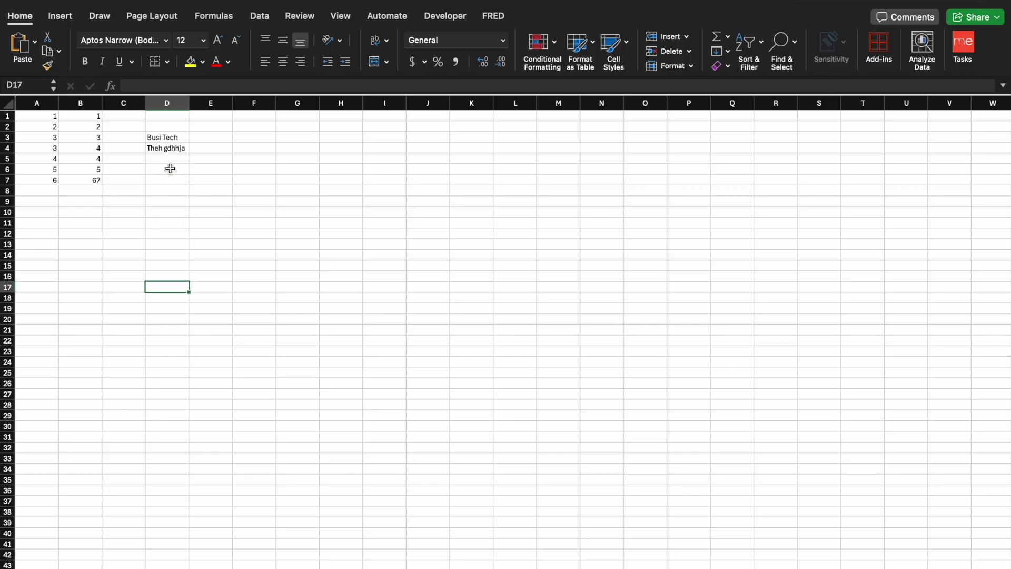
pyautogui.press('Up')
pyautogui.press('Up')
pyautogui.press('Up')
pyautogui.press('Up')
pyautogui.press('Up')
pyautogui.press('Up')
pyautogui.press('Up')
pyautogui.press('Up')
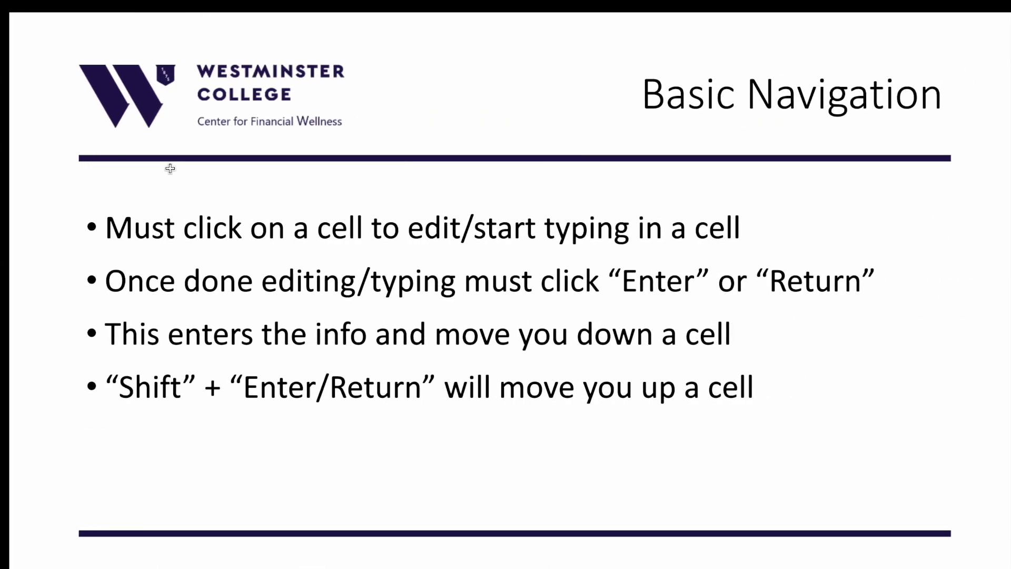
# Advance the presentation to the slide on clicking on a cell versus in a cell, and return to Excel
pyautogui.press('Right')
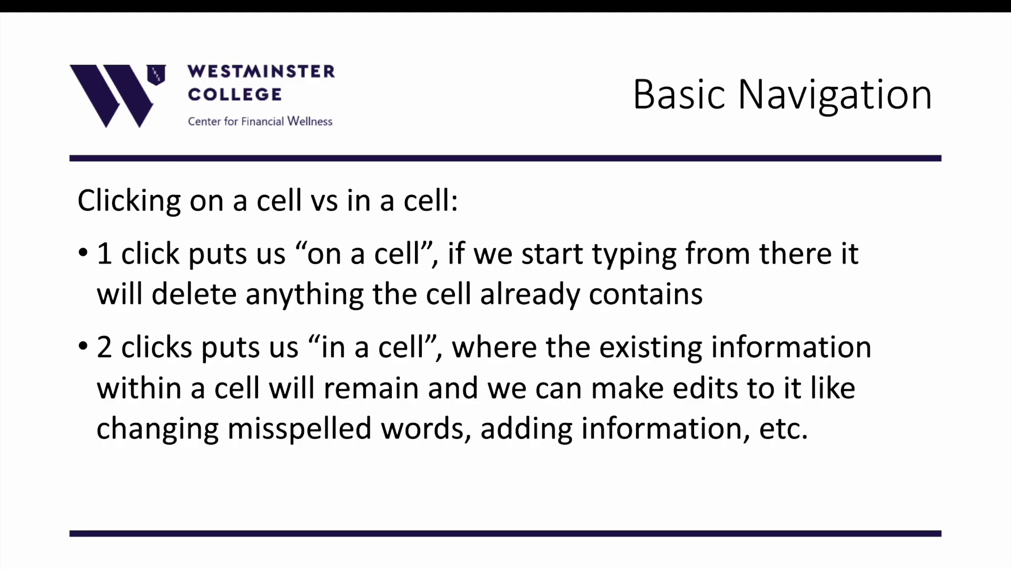
pyautogui.hotkey('ctrl', 'Left')
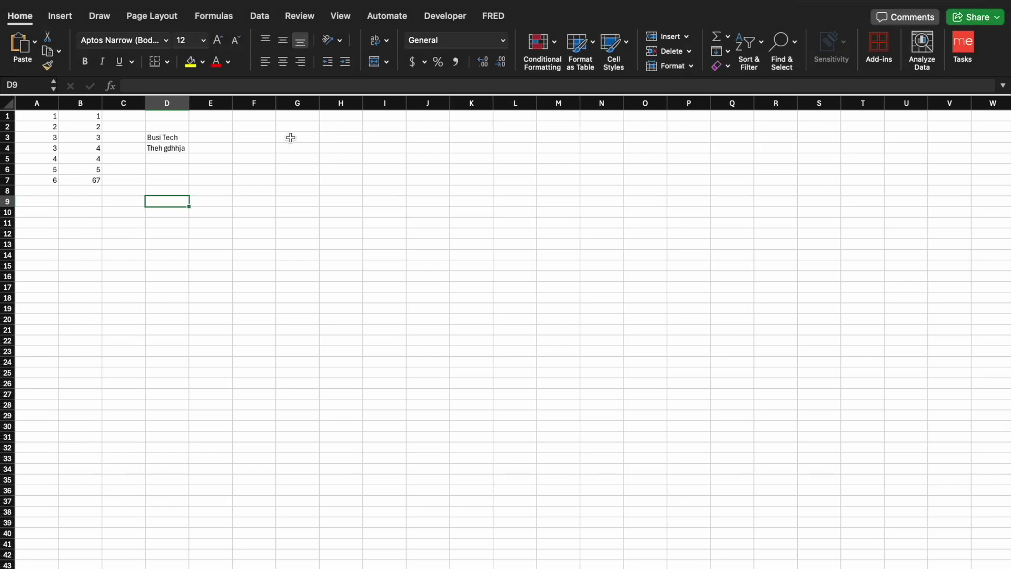
# Try entering test in the empty cell F3, clear the text and cancel the entry
pyautogui.click(252, 140)
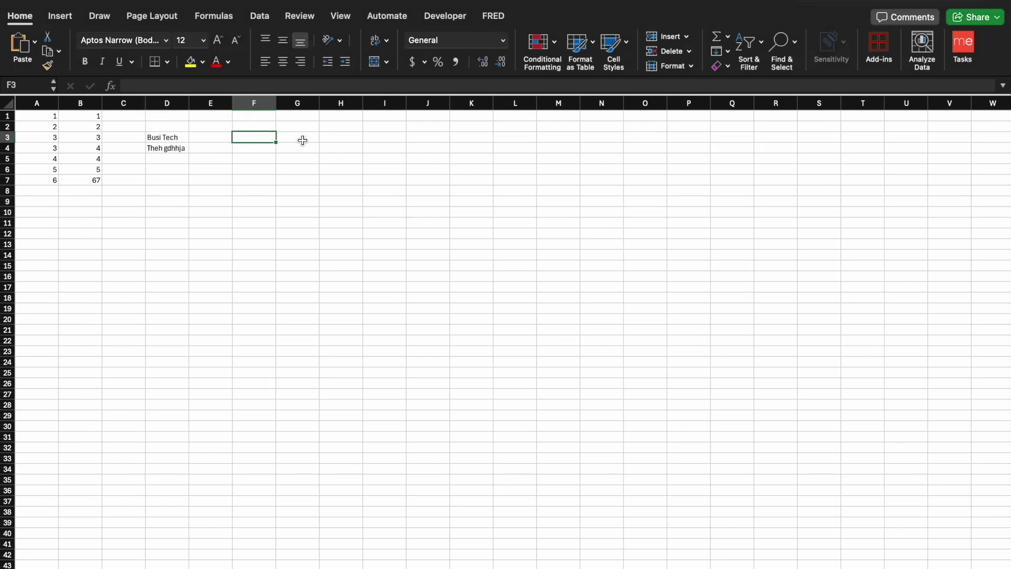
pyautogui.write('test')
pyautogui.press('BackSpace')
pyautogui.press('BackSpace')
pyautogui.press('BackSpace')
pyautogui.press('BackSpace')
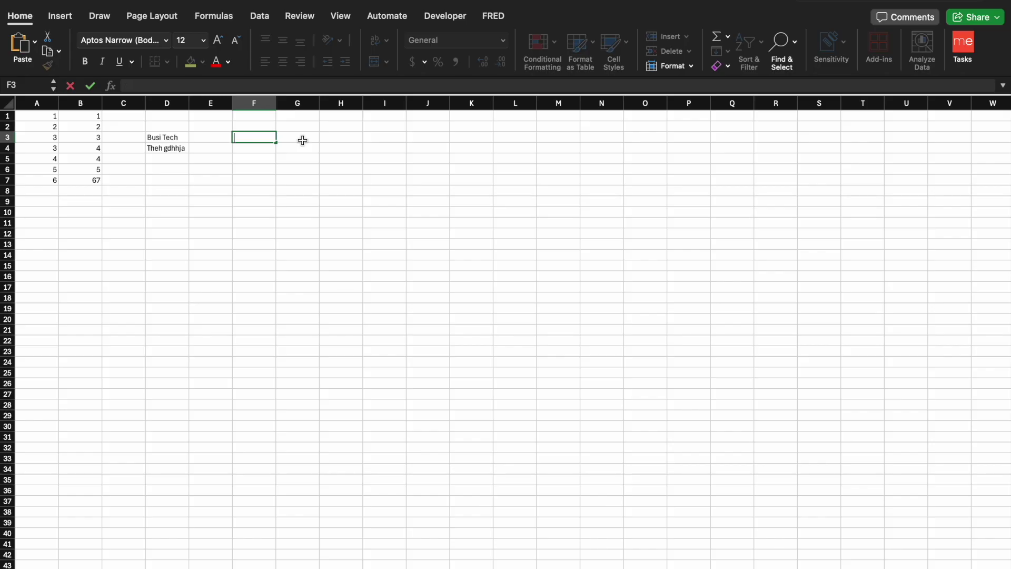
pyautogui.press('Escape')
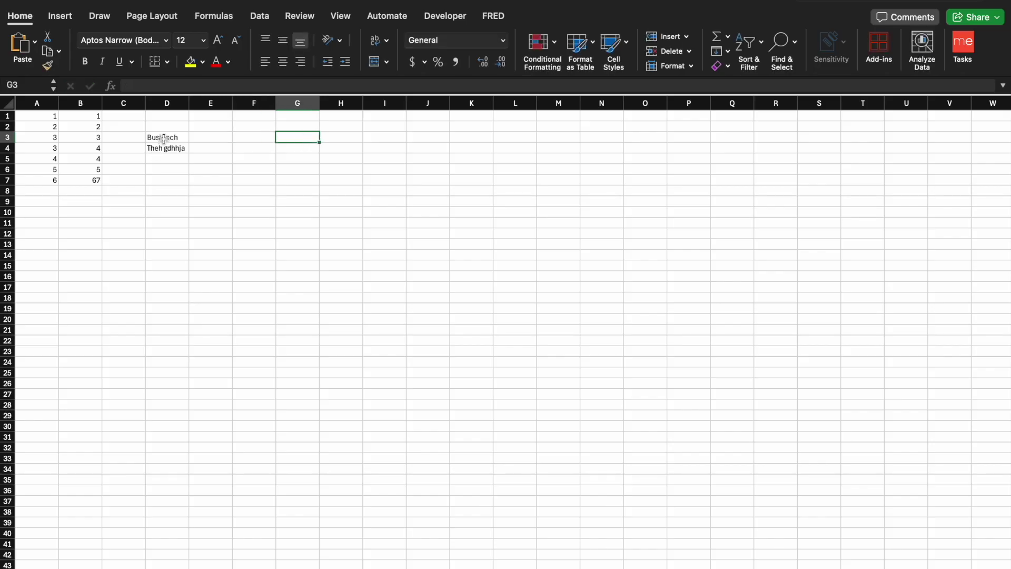
# Overwrite the contents of D3 with The fhsdha and undo the changes to D3 and D4
pyautogui.click(164, 137)
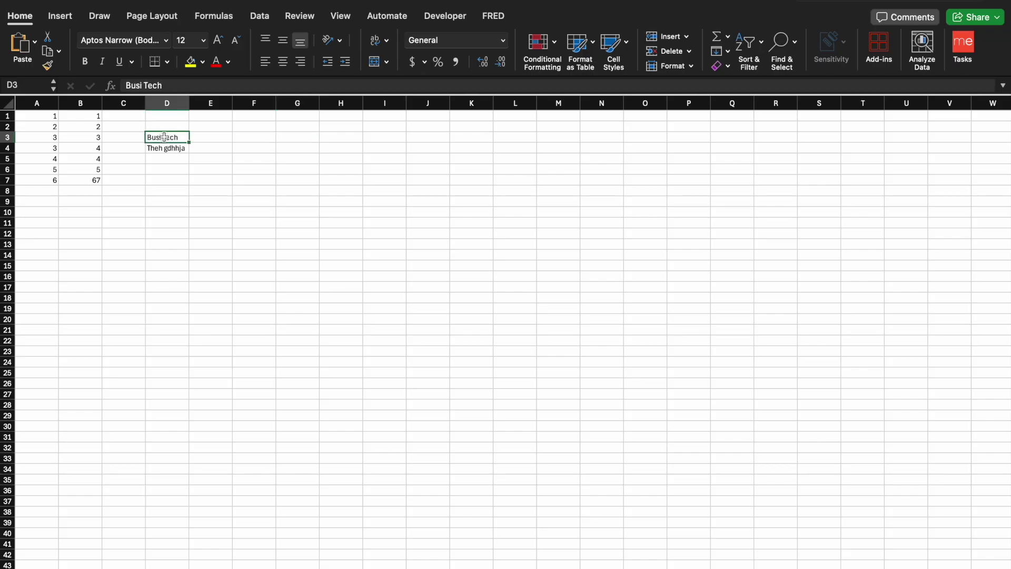
pyautogui.write('The ')
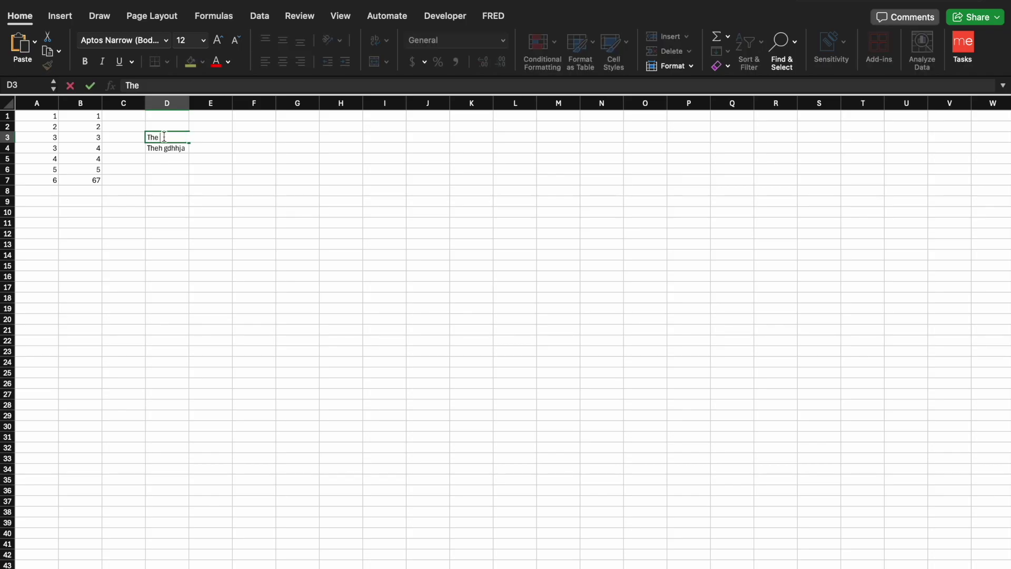
pyautogui.write('fhsdha')
pyautogui.click(174, 152)
pyautogui.click(185, 139)
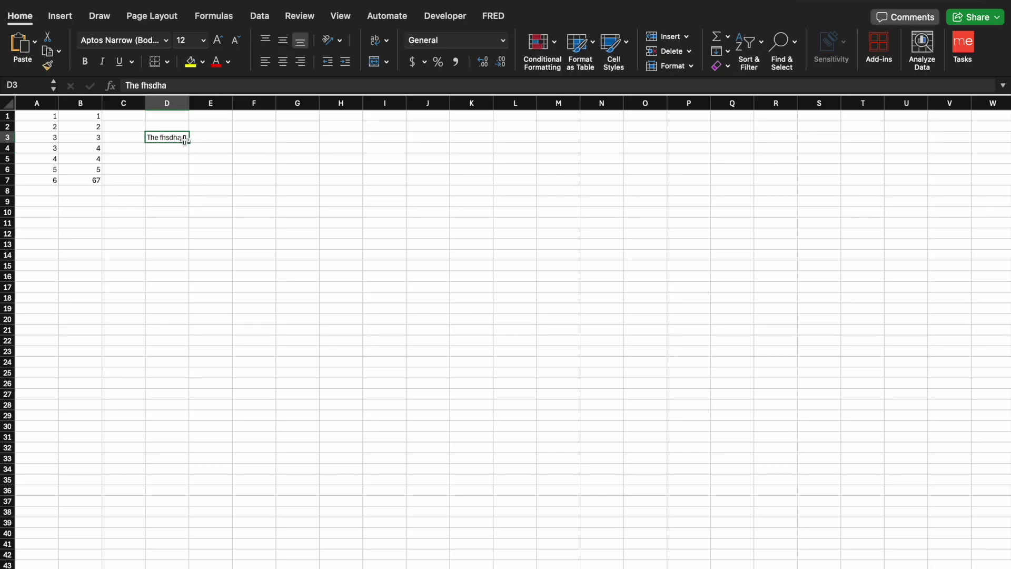
pyautogui.press('super+z')
pyautogui.press('super+z')
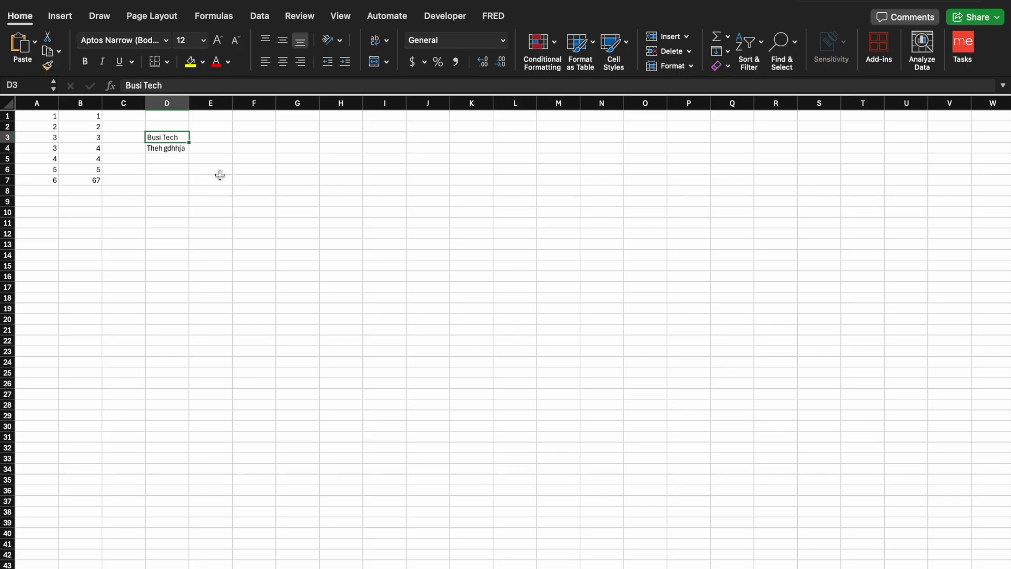
# Replace the contents of D3 with Theh gdhhja, clear it and re-enter Busi Tech
pyautogui.click(233, 176)
pyautogui.click(169, 137)
pyautogui.write('Theh gdhhja')
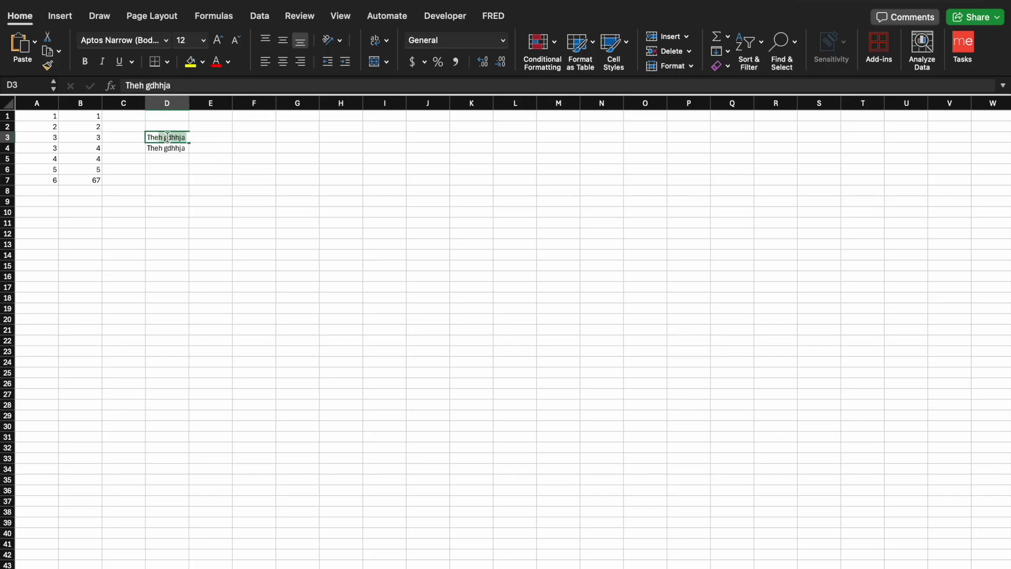
pyautogui.press('BackSpace')
pyautogui.press('BackSpace')
pyautogui.press('BackSpace')
pyautogui.press('BackSpace')
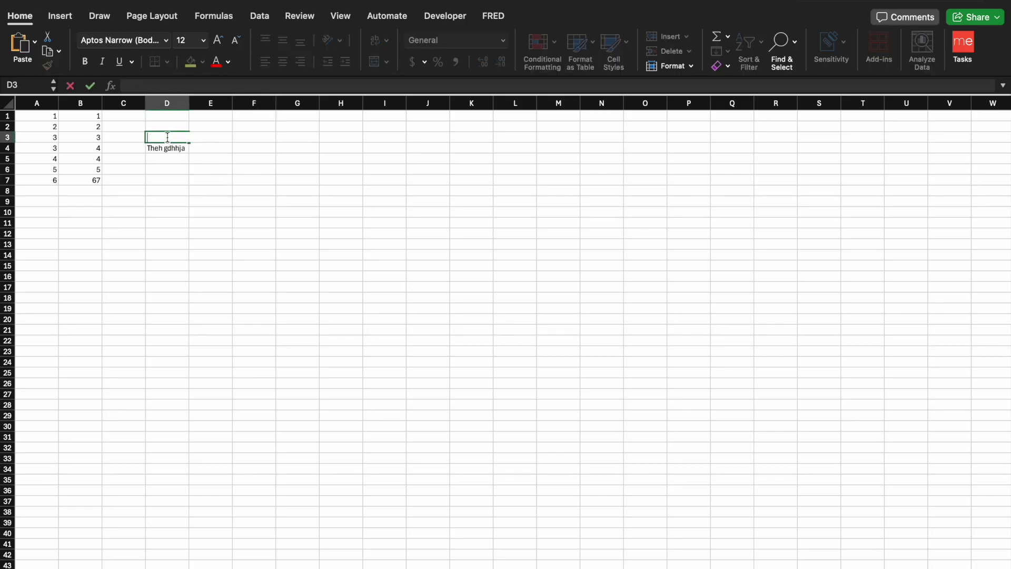
pyautogui.write('Busi Tech')
pyautogui.press('Return')
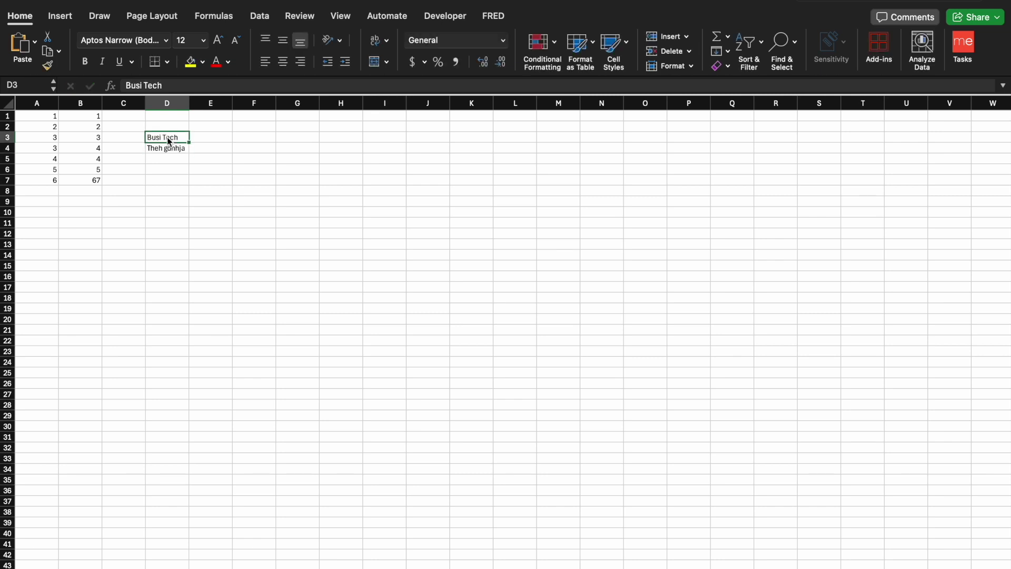
# Edit the existing text inside D3 so it reads Busi Technology, and reselect the cell
pyautogui.doubleClick(179, 136)
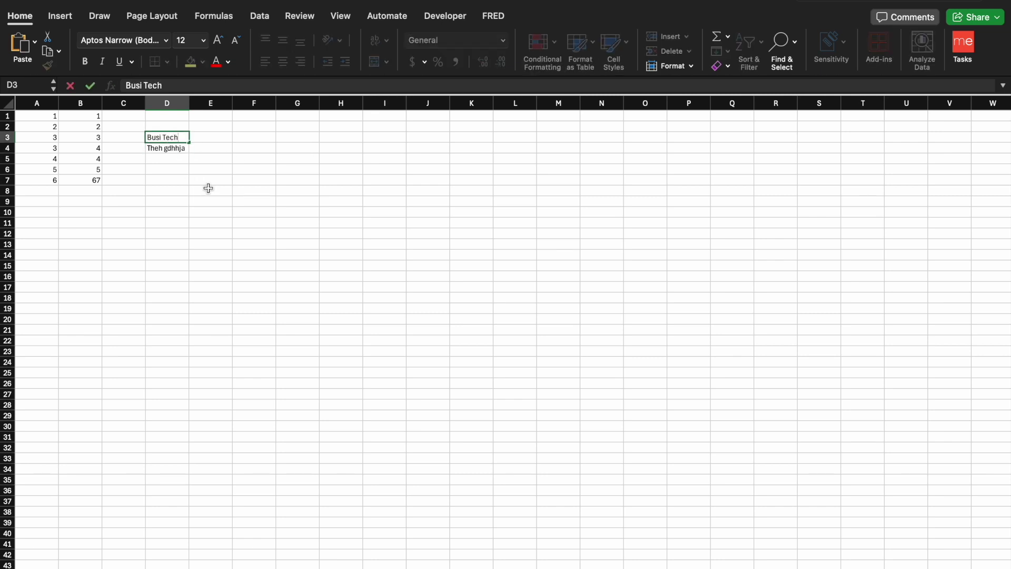
pyautogui.click(232, 176)
pyautogui.doubleClick(179, 137)
pyautogui.write('nolgy')
pyautogui.press('BackSpace')
pyautogui.press('BackSpace')
pyautogui.press('BackSpace')
pyautogui.write('ogy')
pyautogui.click(234, 190)
pyautogui.click(179, 136)
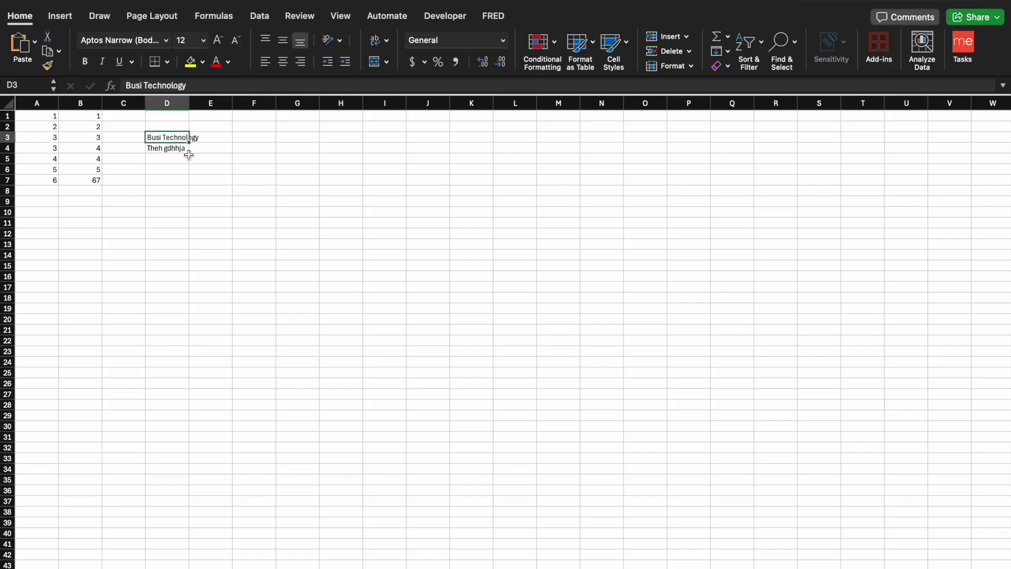
# Open D3 for in-cell editing, recheck the slide on clicking on versus in a cell, and close the edit
pyautogui.doubleClick(169, 137)
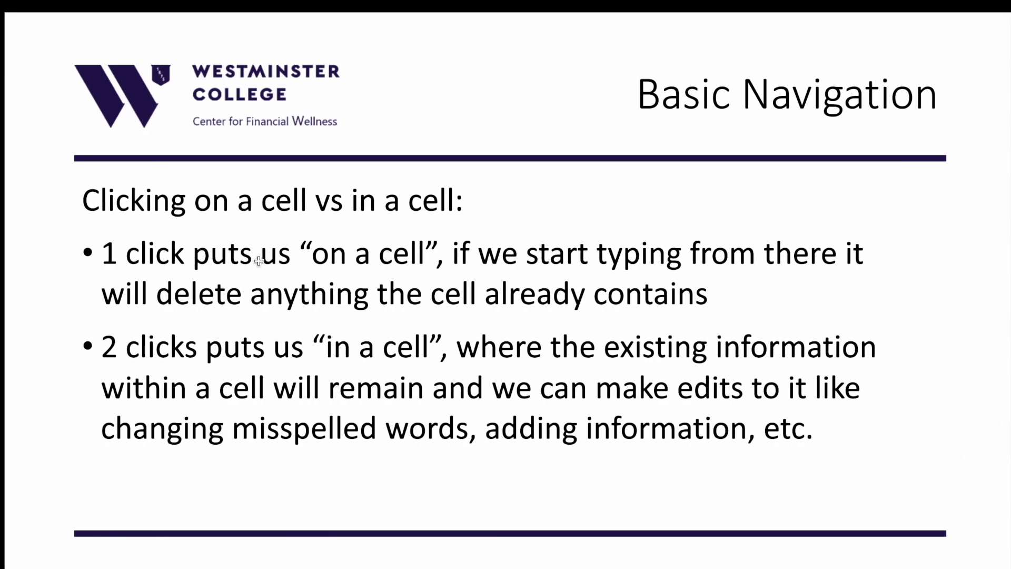
pyautogui.click(267, 279)
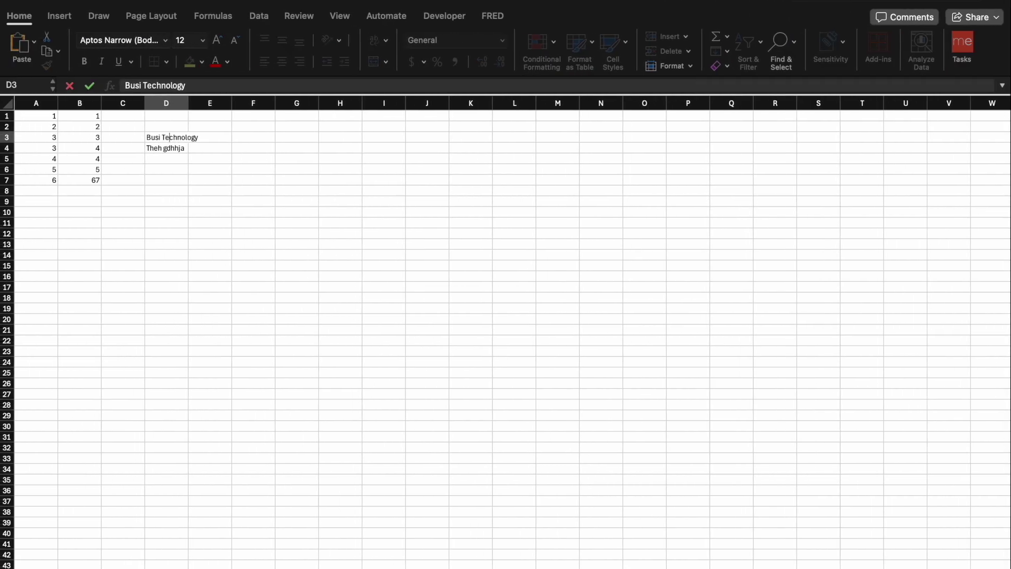
pyautogui.press('Return')
# Move the active cell down column D to D9 and back up three cells to D6
pyautogui.press('Down')
pyautogui.press('Down')
pyautogui.press('Down')
pyautogui.press('Down')
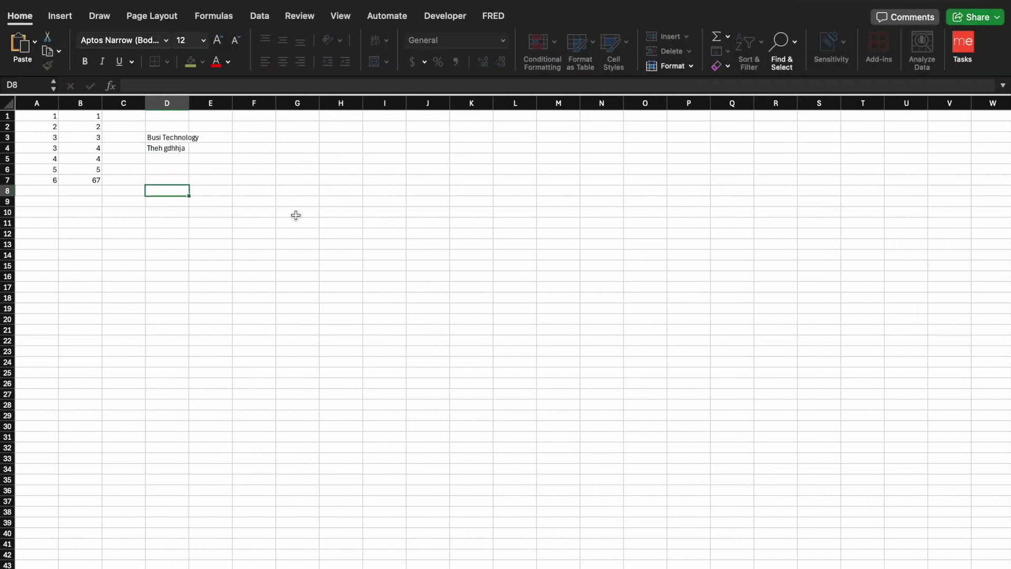
pyautogui.press('Down')
pyautogui.hotkey('shift', 'Return')
pyautogui.hotkey('shift', 'Return')
pyautogui.hotkey('shift', 'Return')
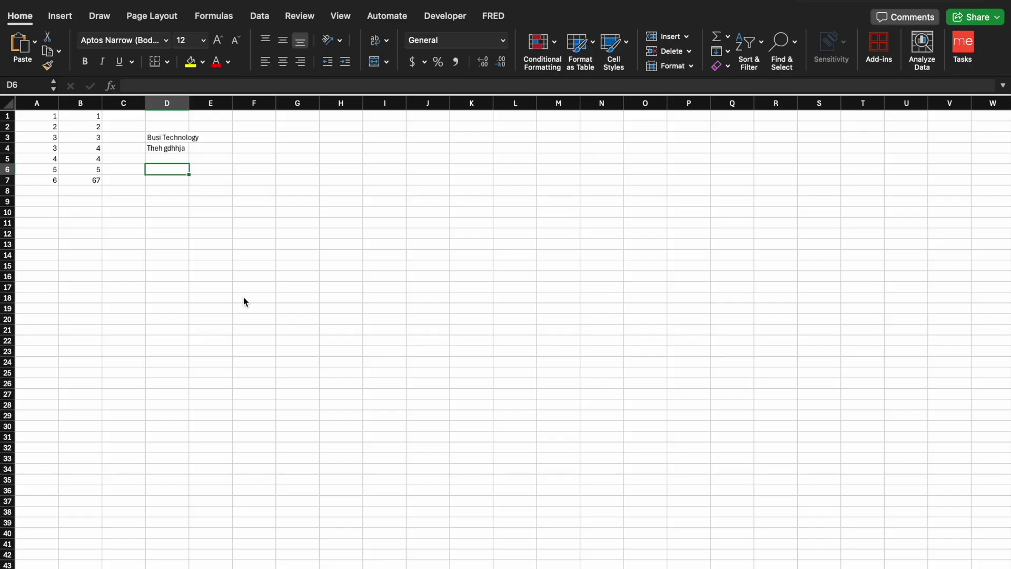
# Move the active cell across row 6 from D6 to J6
pyautogui.press('Right')
pyautogui.press('Right')
pyautogui.press('Right')
pyautogui.press('Right')
pyautogui.press('Right')
pyautogui.press('Right')
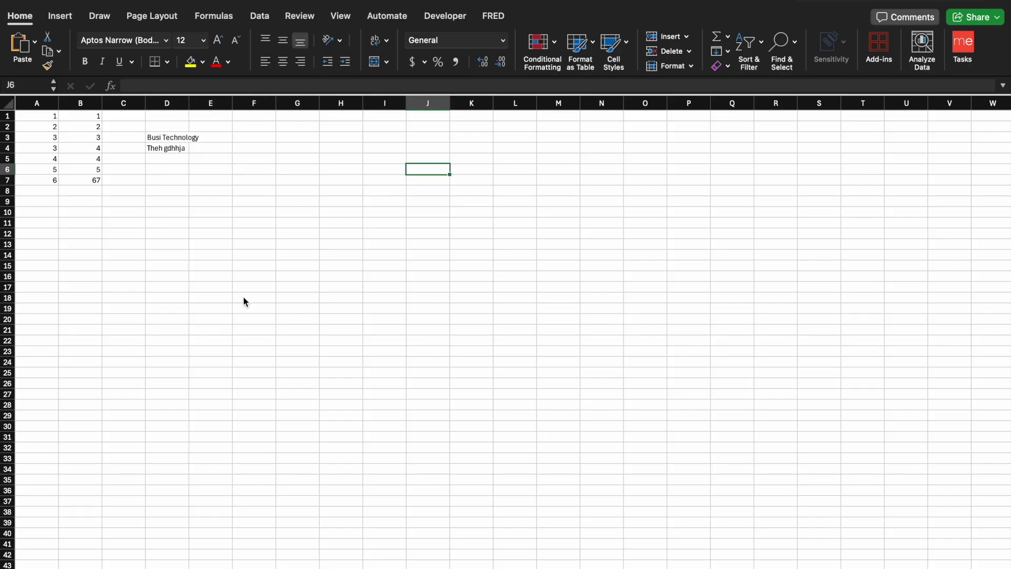
# Move the active cell left along row 6 from J6 to E6
pyautogui.press('Left')
pyautogui.press('Left')
pyautogui.press('Left')
pyautogui.press('Left')
pyautogui.press('Left')
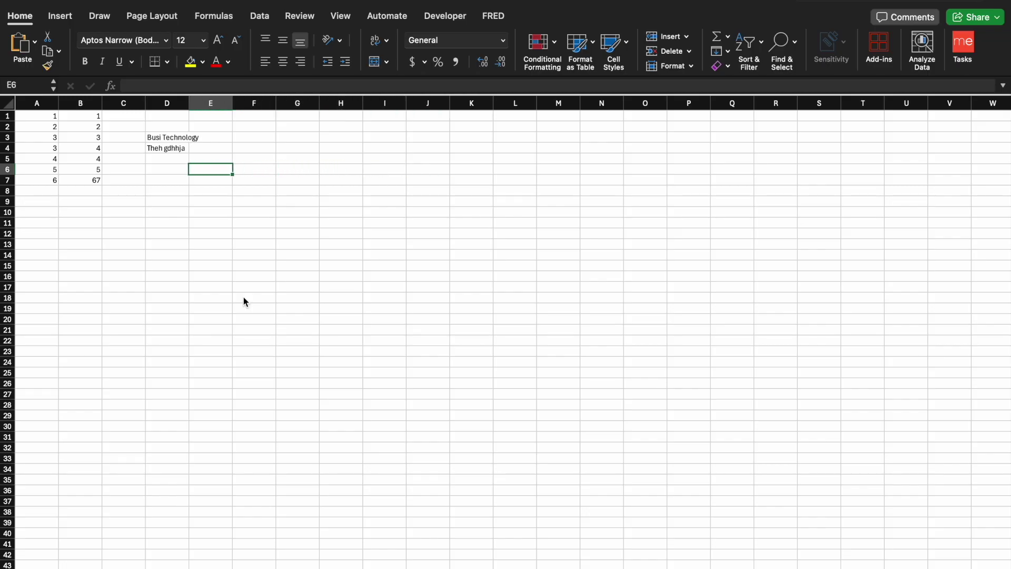
# Select scattered empty cells one at a time, including I10, F12, I7, K17 and G6, finishing on J12
pyautogui.click(366, 210)
pyautogui.click(258, 233)
pyautogui.click(378, 180)
pyautogui.click(453, 288)
pyautogui.click(271, 313)
pyautogui.click(315, 170)
pyautogui.click(431, 235)
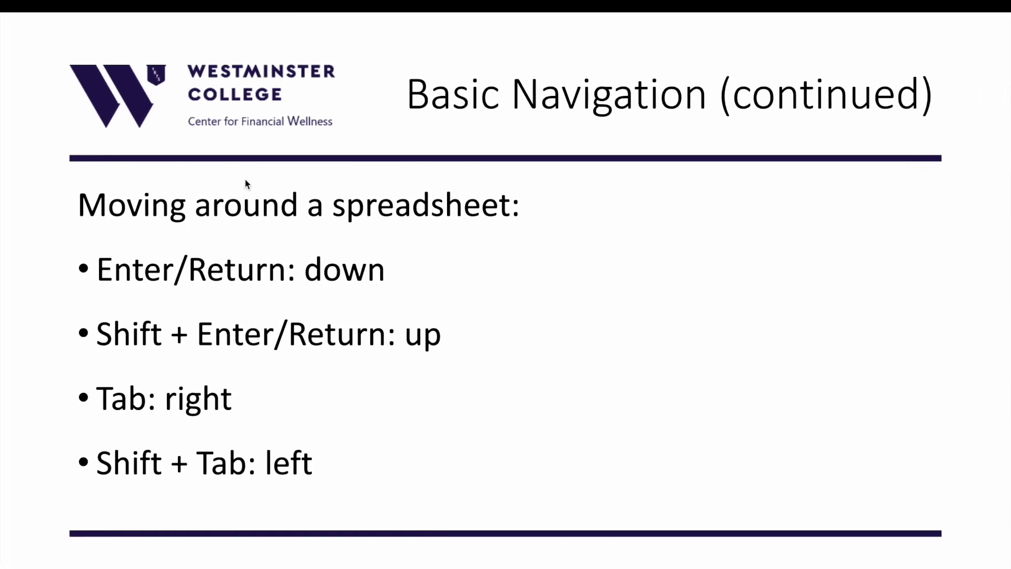
# Advance the slide show one slide, then back in the worksheet select F4 and move three cells right and one down to I5
pyautogui.press('Right')
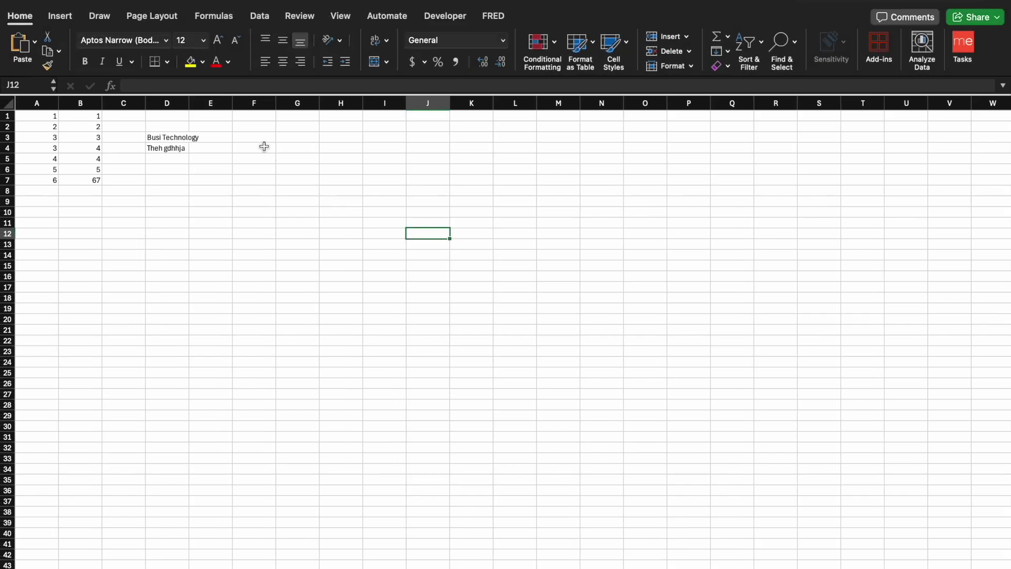
pyautogui.click(265, 148)
pyautogui.press('Right')
pyautogui.press('Right')
pyautogui.press('Right')
pyautogui.press('Down')
# Move the active cell back and forth along row 5 between G5 and L5, ending on I5
pyautogui.press('Left')
pyautogui.press('Left')
pyautogui.press('Right')
pyautogui.press('Right')
pyautogui.press('Right')
pyautogui.press('Left')
pyautogui.press('Right')
pyautogui.press('Right')
pyautogui.press('Right')
pyautogui.press('Left')
pyautogui.press('Left')
pyautogui.press('Left')
# Move the active cell down column I to I8, up to I4, and down again to I7
pyautogui.press('Down')
pyautogui.press('Down')
pyautogui.press('Down')
pyautogui.press('Up')
pyautogui.press('Up')
pyautogui.press('Up')
pyautogui.press('Up')
pyautogui.press('Down')
pyautogui.press('Down')
pyautogui.press('Down')
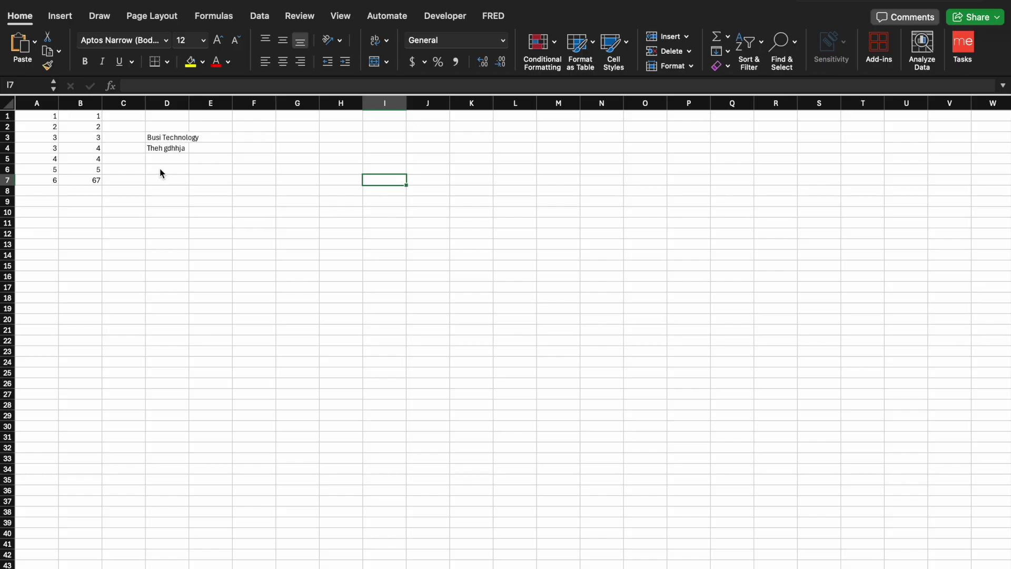
# Copy the Busi Technology text from D3 and paste it into G3
pyautogui.click(175, 139)
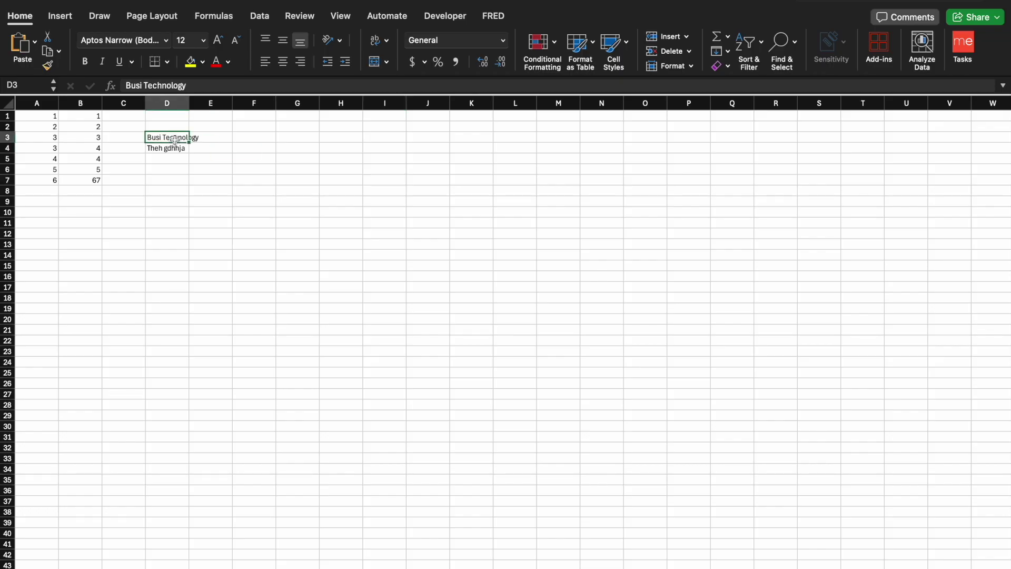
pyautogui.hotkey('ctrl', 'c')
pyautogui.click(295, 136)
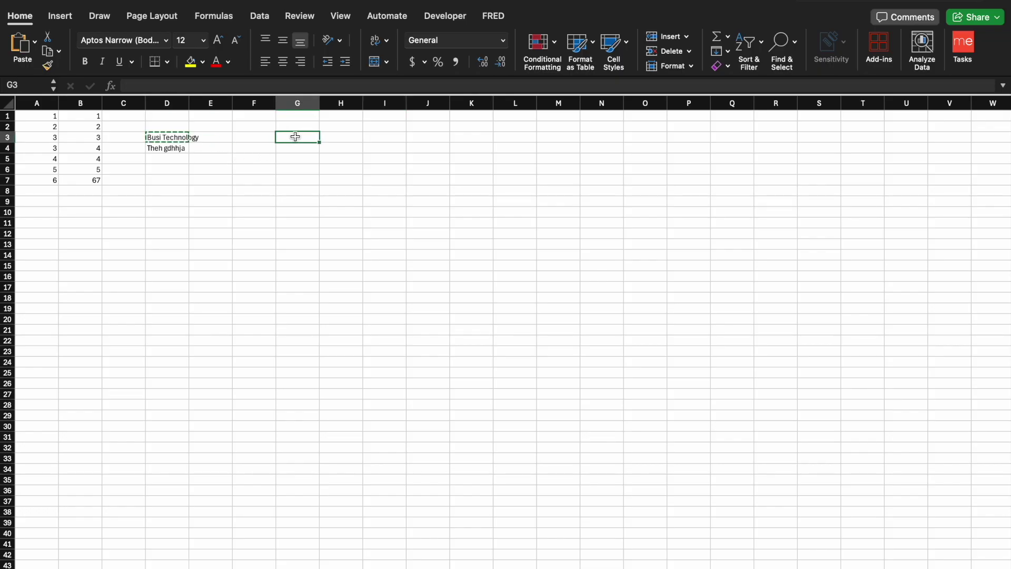
pyautogui.press('super+v')
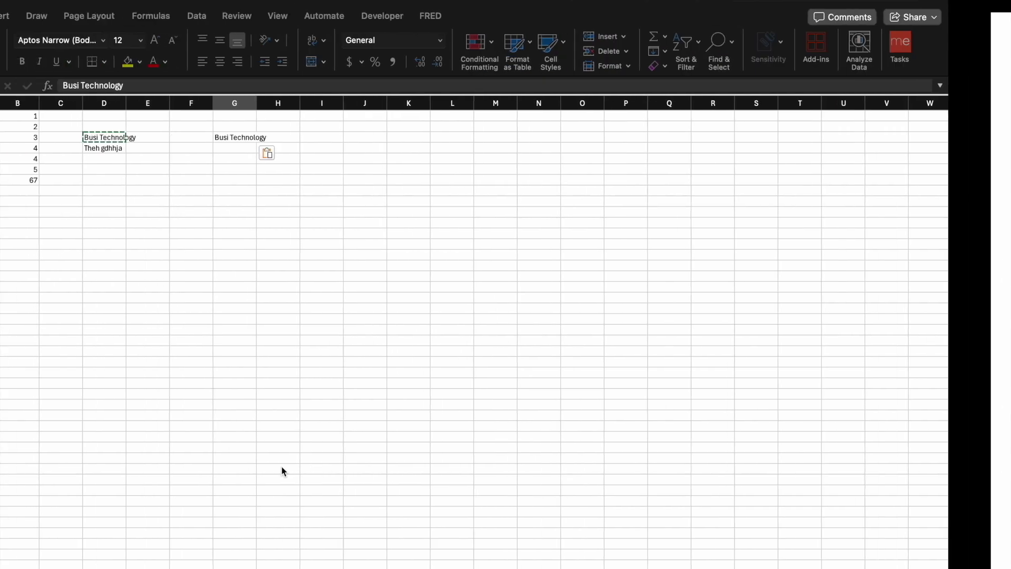
# Select the empty cell G29 and undo the recent changes until D3, D4 and G3 are empty
pyautogui.click(296, 416)
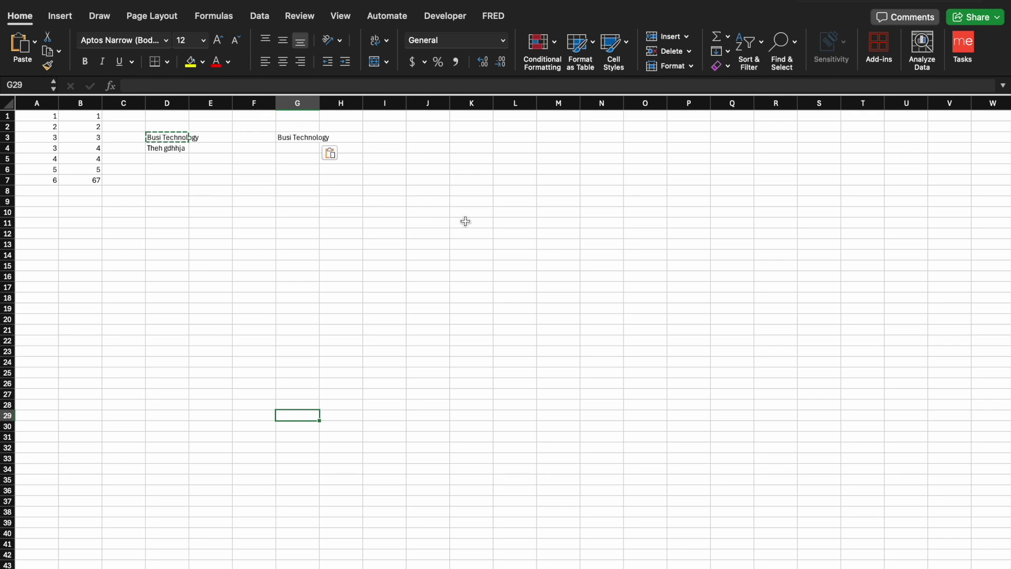
pyautogui.press('super+z')
pyautogui.press('super+z')
pyautogui.press('super+z')
pyautogui.press('super+z')
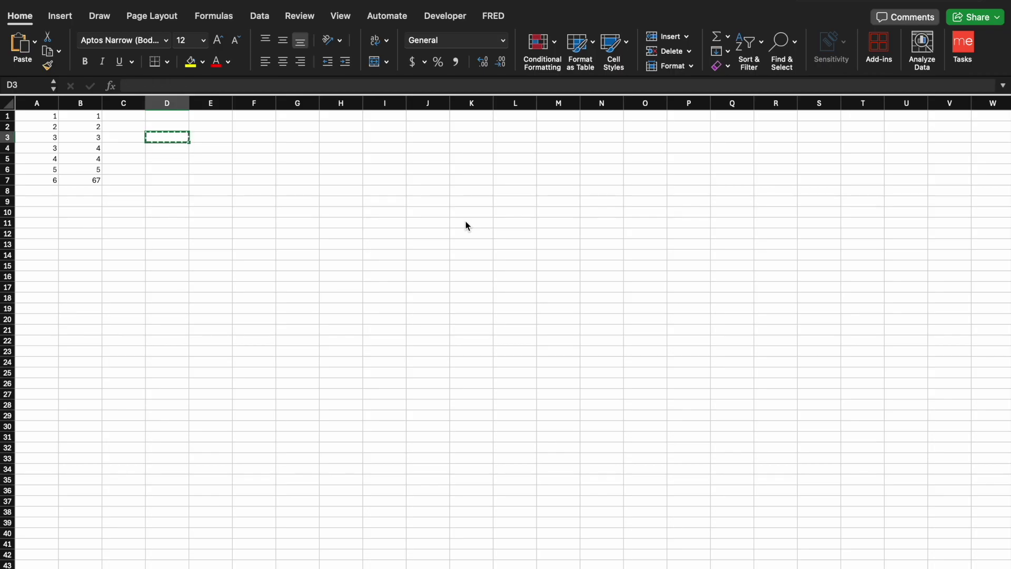
# Redo two of the undone changes and paste the copied cell three columns to the right
pyautogui.press('super+y')
pyautogui.press('super+y')
pyautogui.press('Right')
pyautogui.press('Right')
pyautogui.press('Right')
pyautogui.press('super+v')
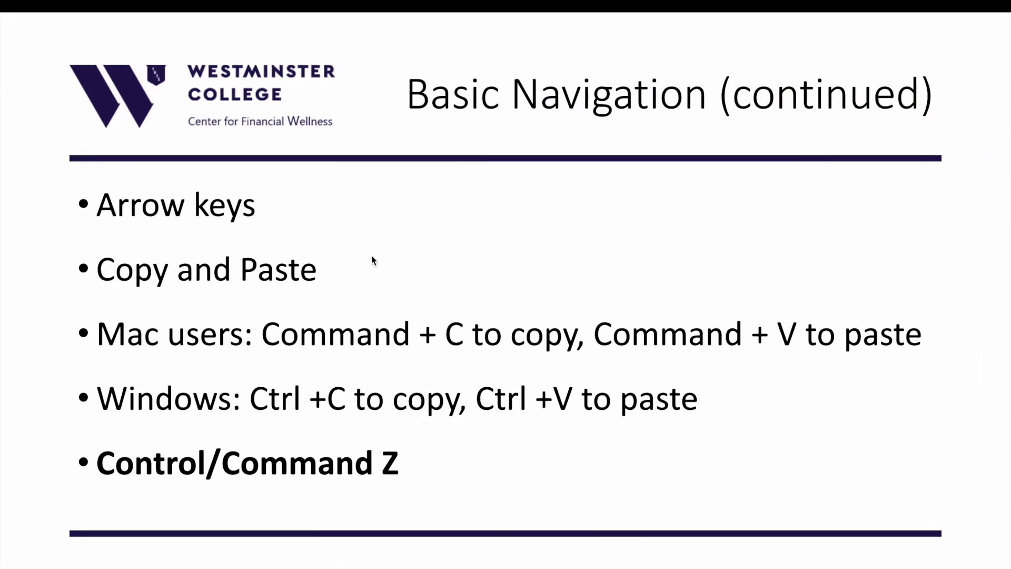
# Advance the slide show past its last slide, the one on arrow keys and copy and paste
pyautogui.press('Right')
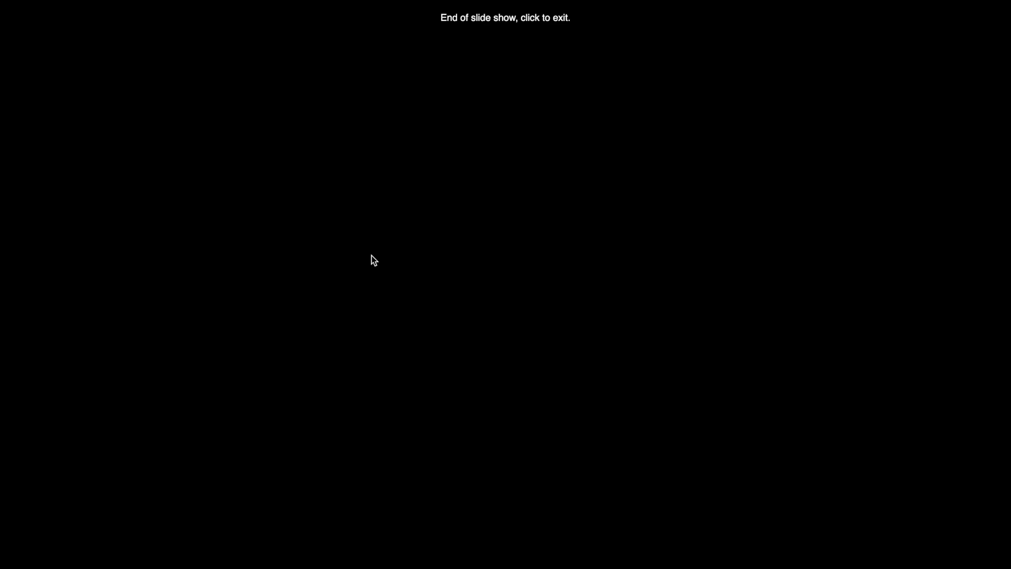